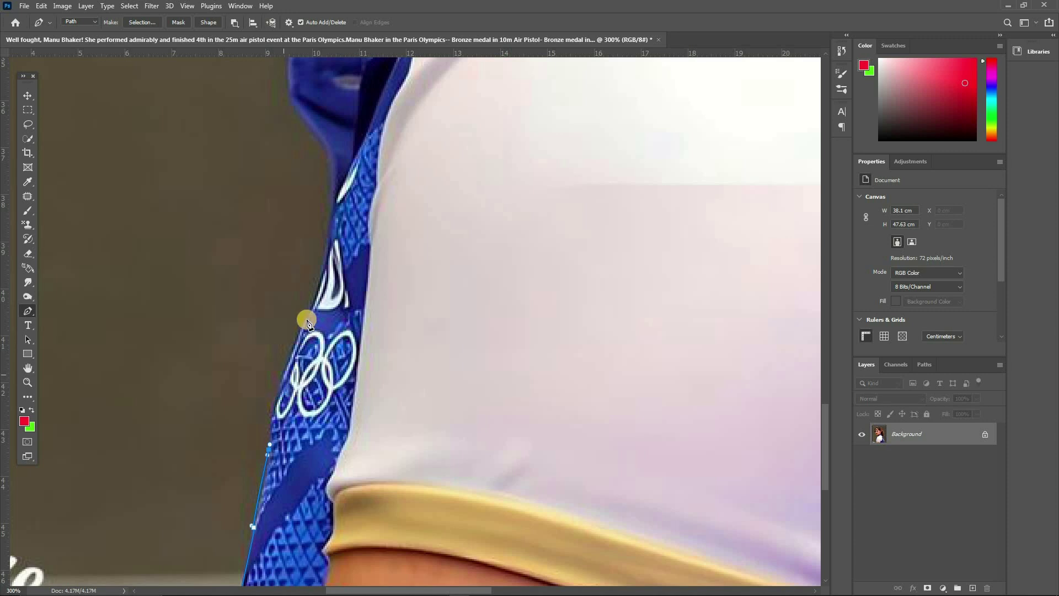
Continue the Pen path up the vest's outer edge past the Olympic rings to the underside of the blue chest flap.
scroll(329, 242, up, 2)
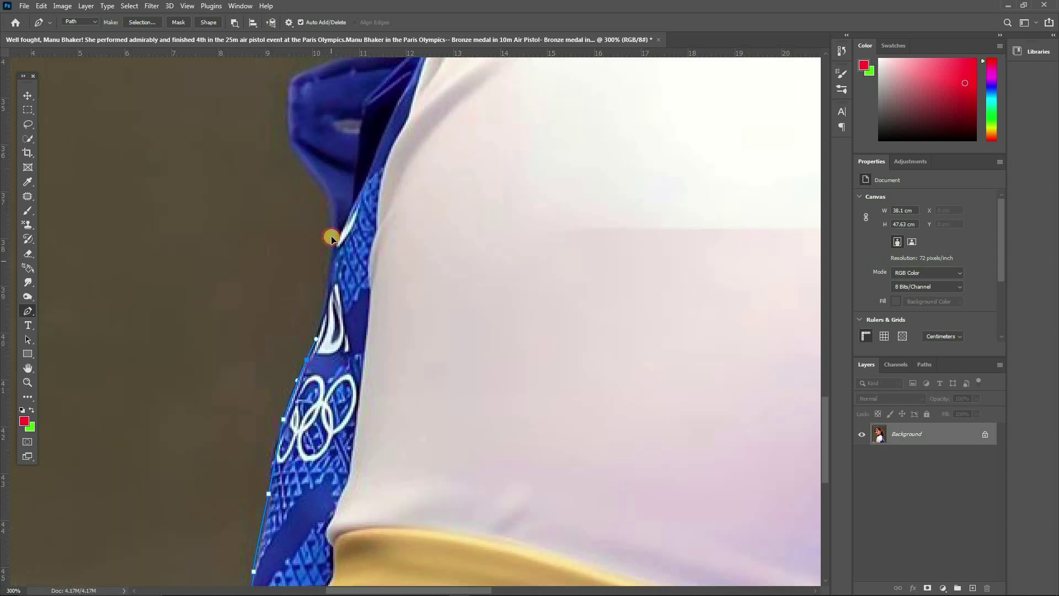
drag(331, 261, 331, 291)
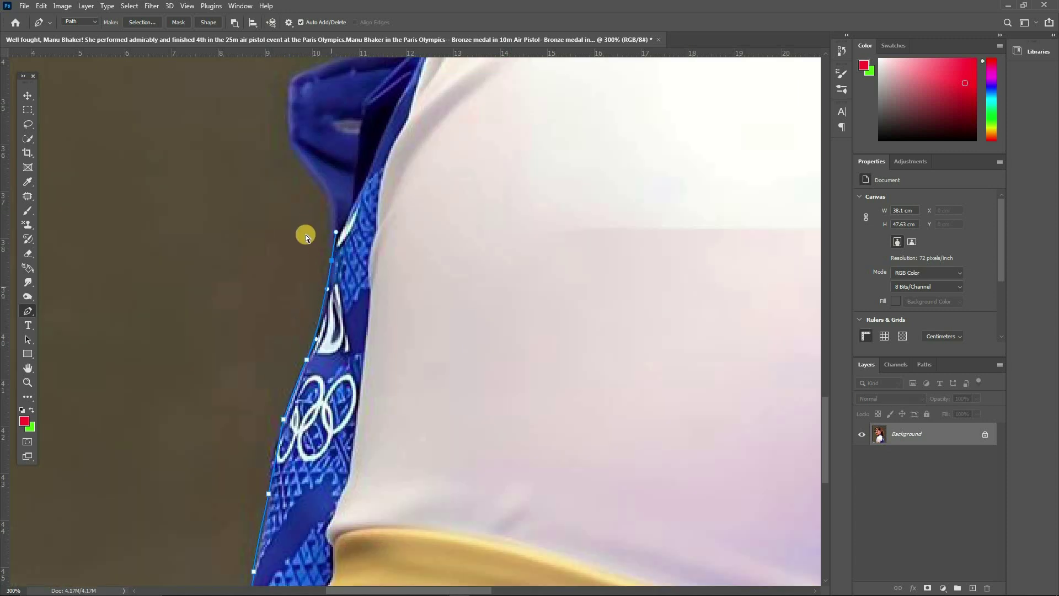
key(ctrl+plus)
drag(303, 240, 304, 233)
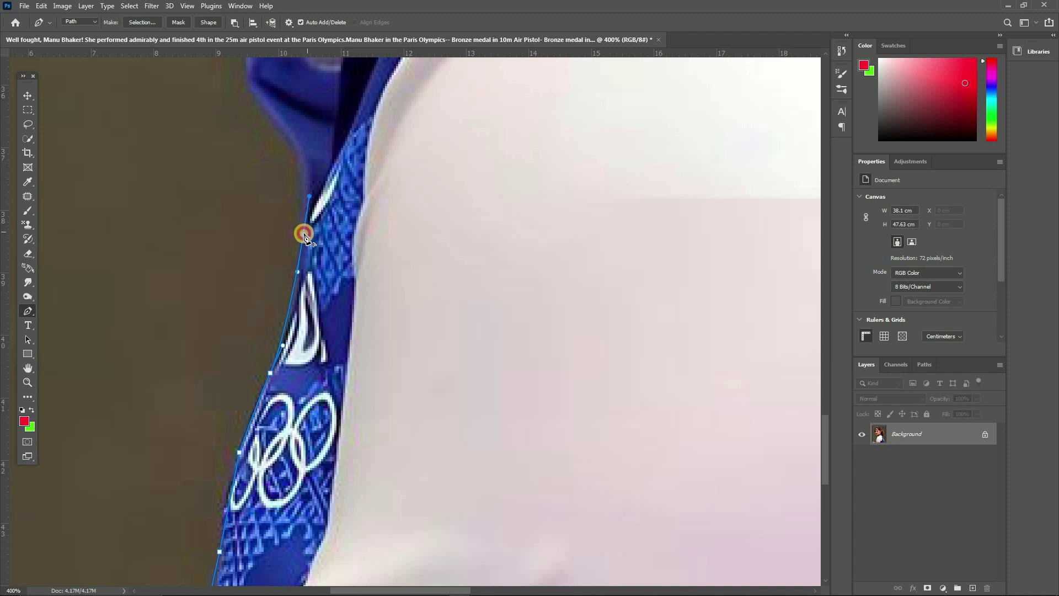
click(303, 235)
drag(293, 144, 293, 144)
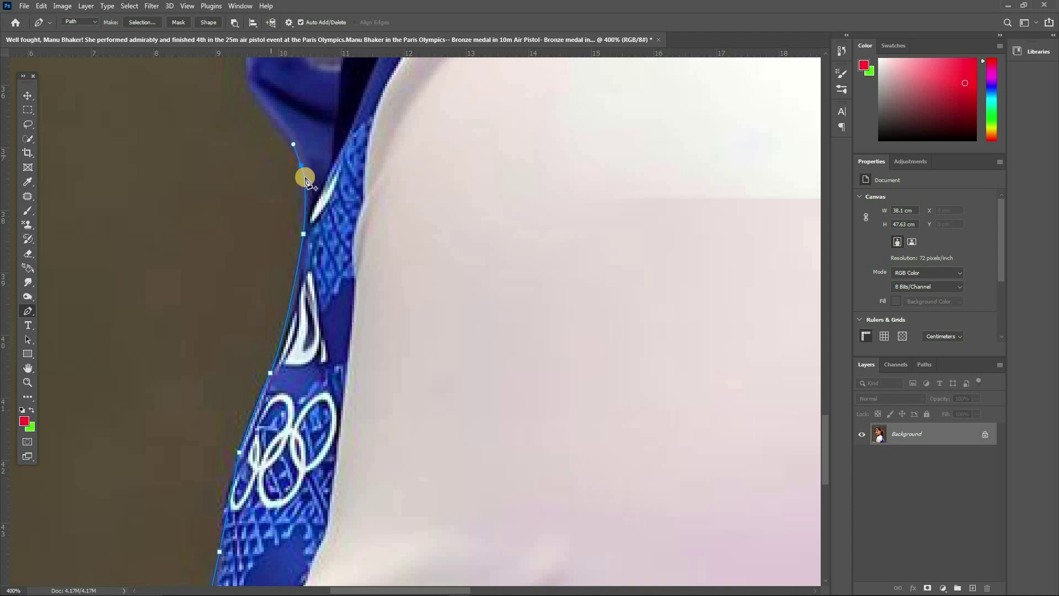
click(301, 166)
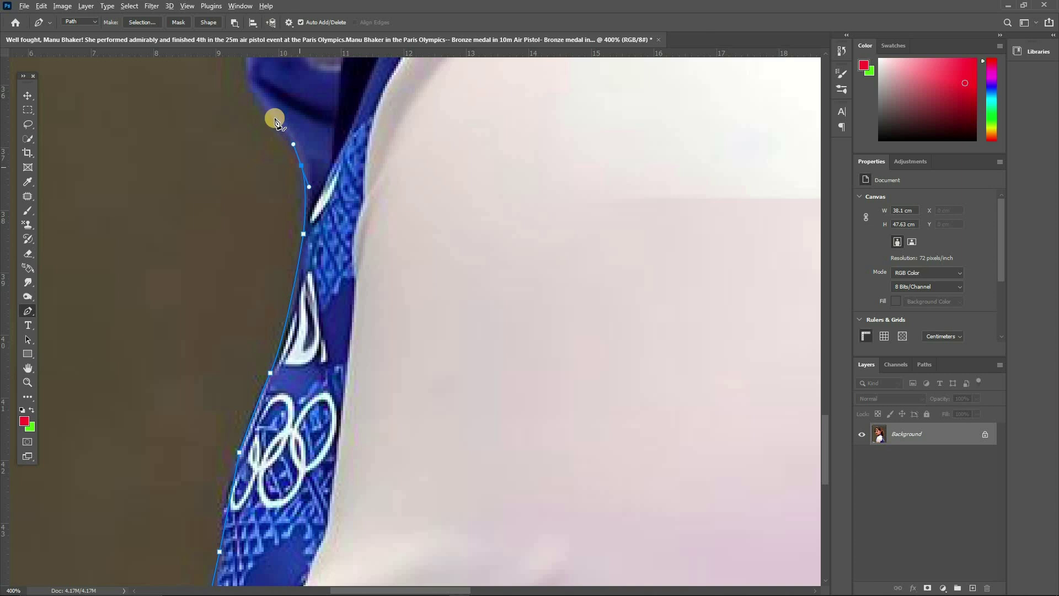
drag(270, 117, 246, 94)
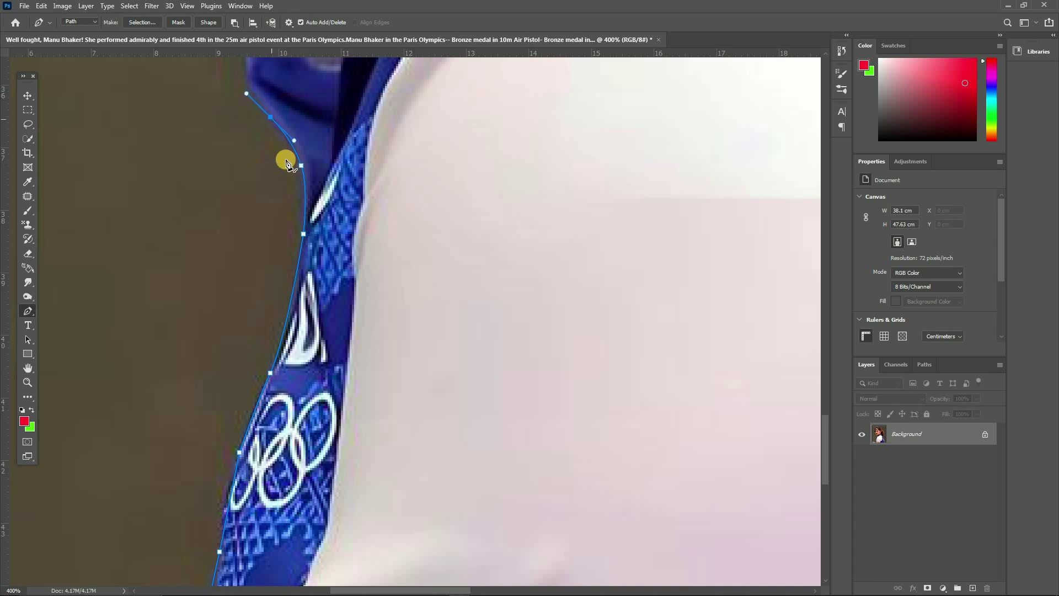
Extend the Pen path around the lower outer corner and up the side of the blue chest flap.
key(ctrl+minus)
scroll(423, 308, up, 6)
alt+click(305, 490)
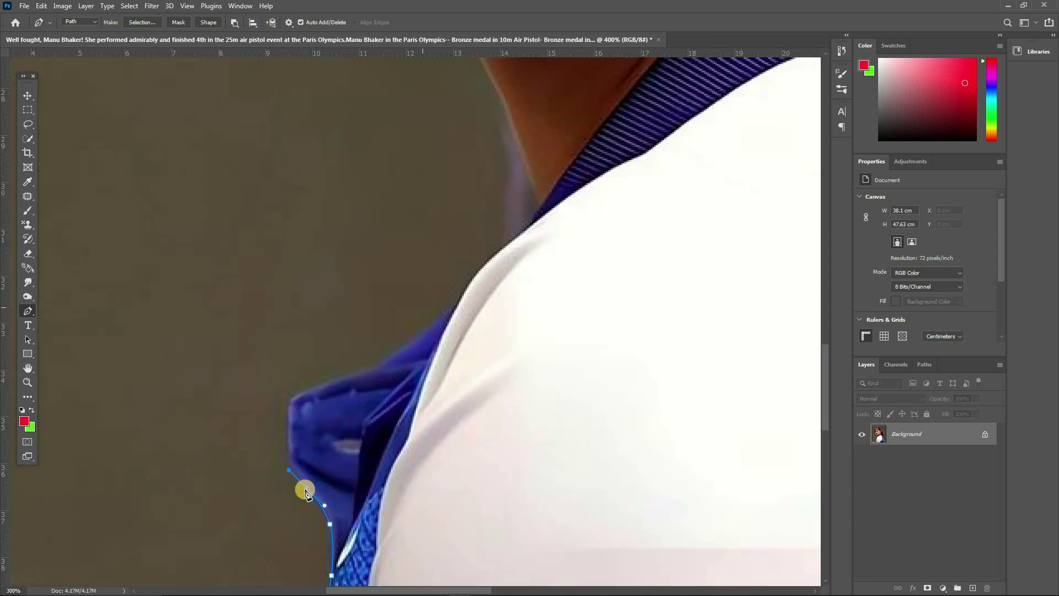
drag(308, 490, 293, 463)
click(290, 440)
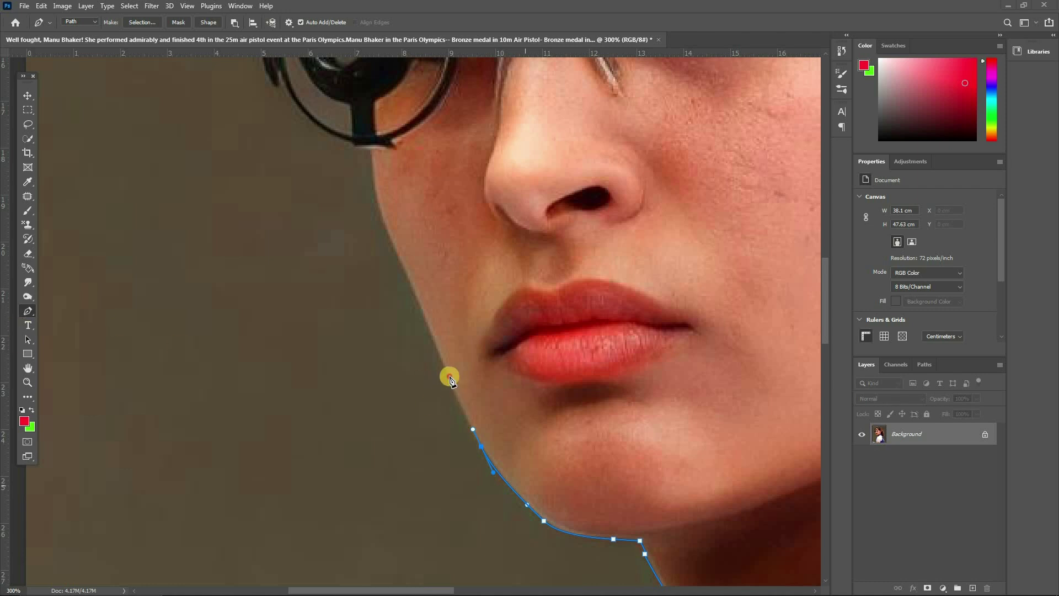
Trace the Pen path from the chin up the jaw and cheek to the underside of the shooting-glasses lens.
click(450, 376)
click(423, 312)
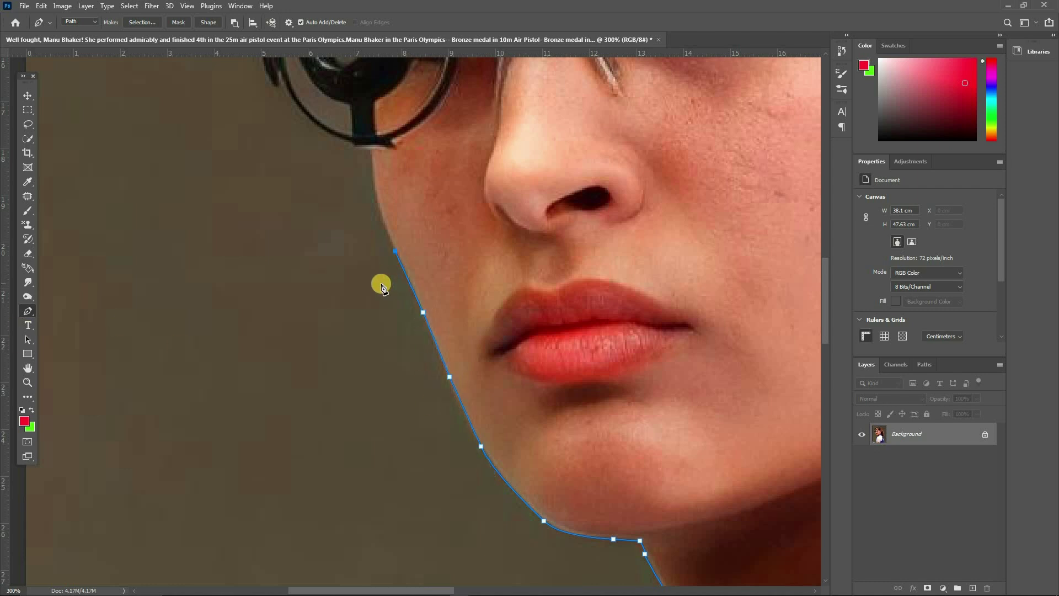
key(ctrl+plus)
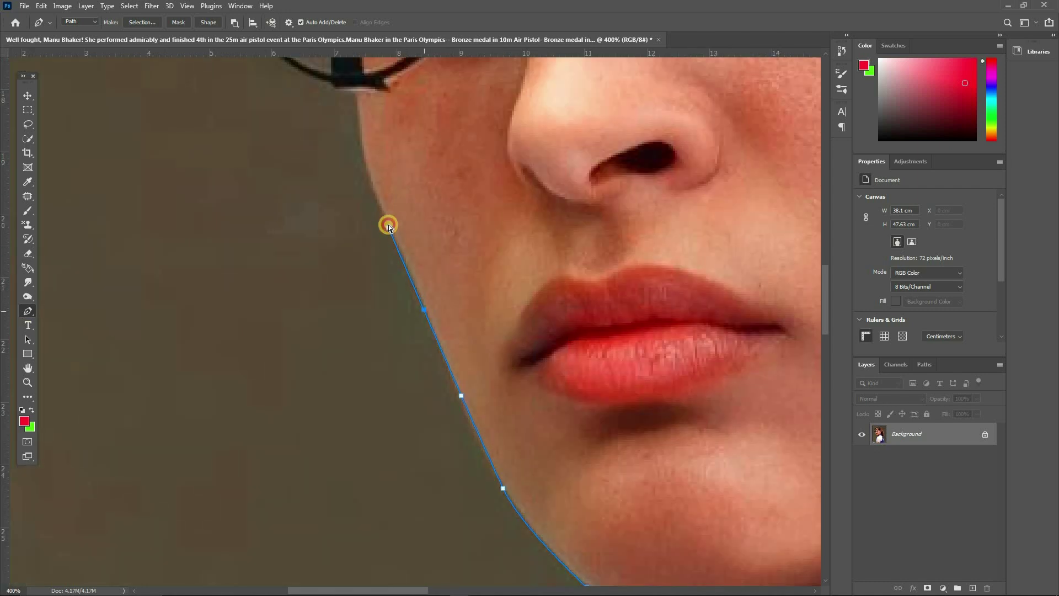
scroll(361, 182, up, 2)
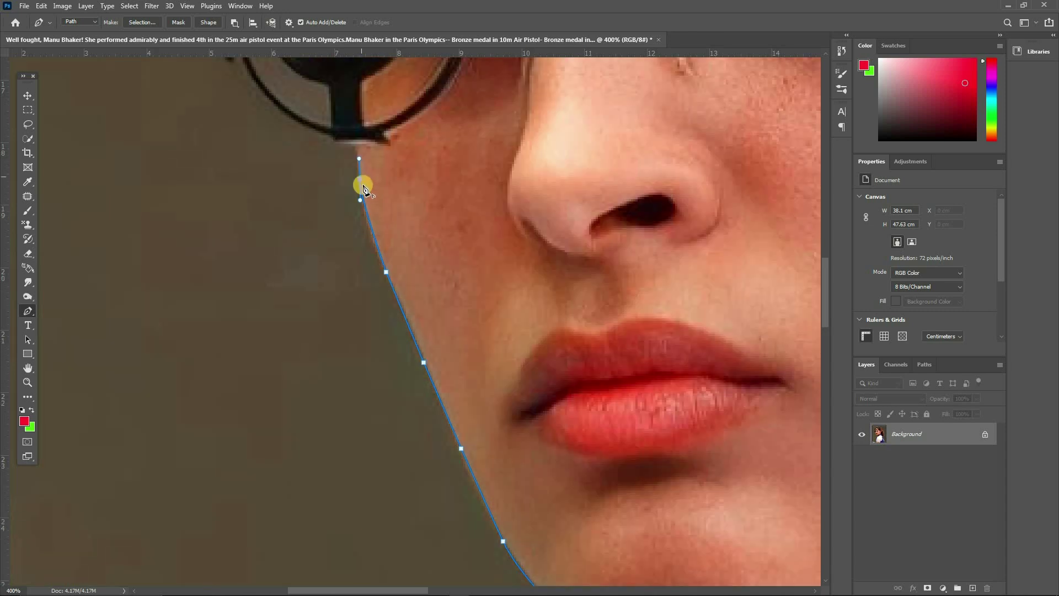
alt+click(359, 183)
click(358, 144)
Trace the Pen path along the outer rim of the round shooting-glasses lens, curving its anchor handles to fit the frame.
key(ctrl+minus)
key(ctrl+plus)
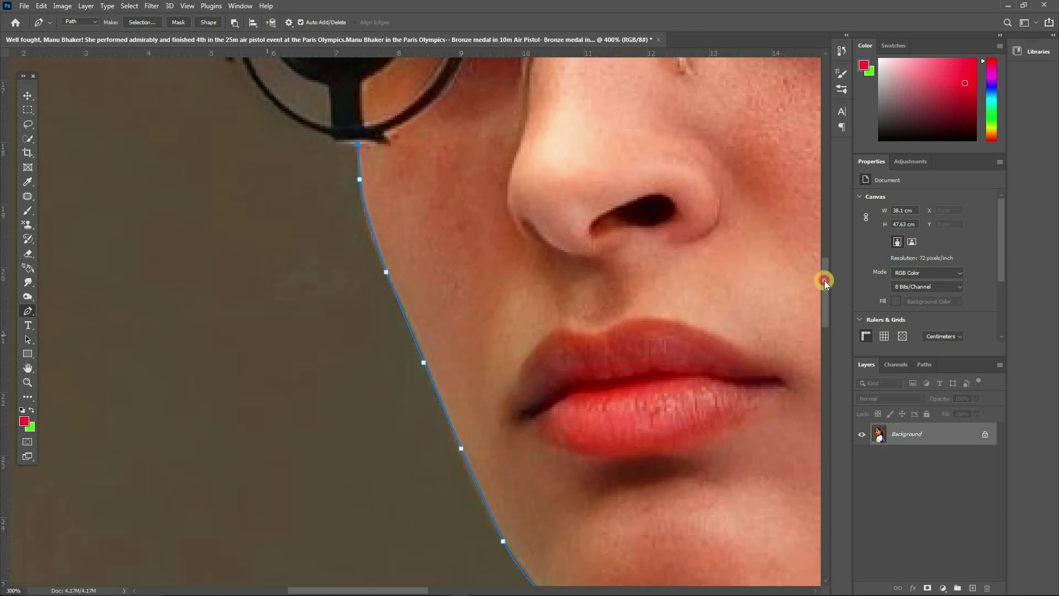
drag(824, 280, 824, 256)
drag(355, 326, 322, 325)
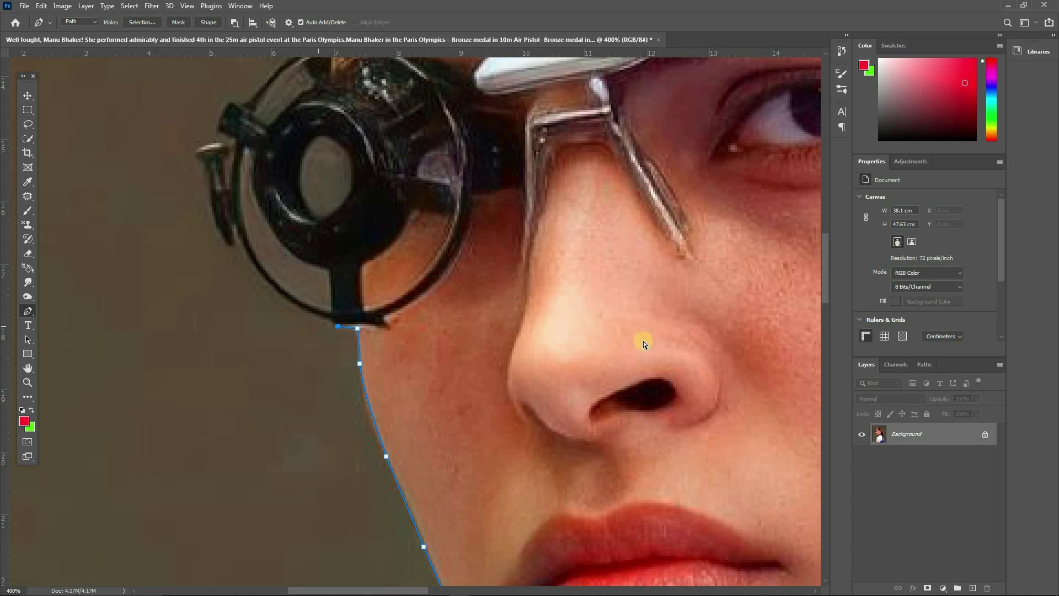
key(ctrl+plus)
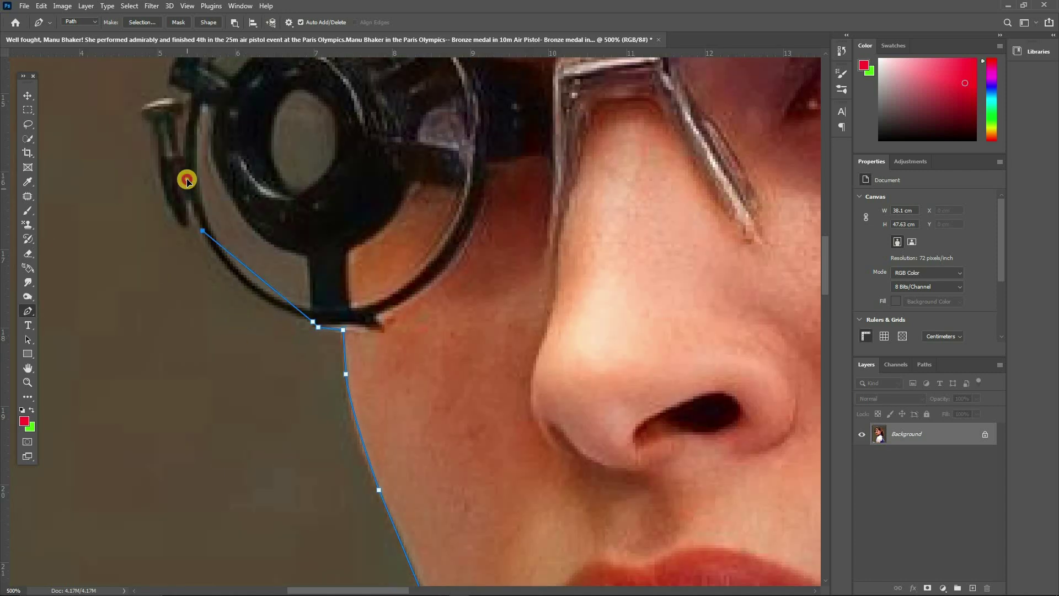
drag(202, 231, 187, 179)
drag(203, 231, 194, 209)
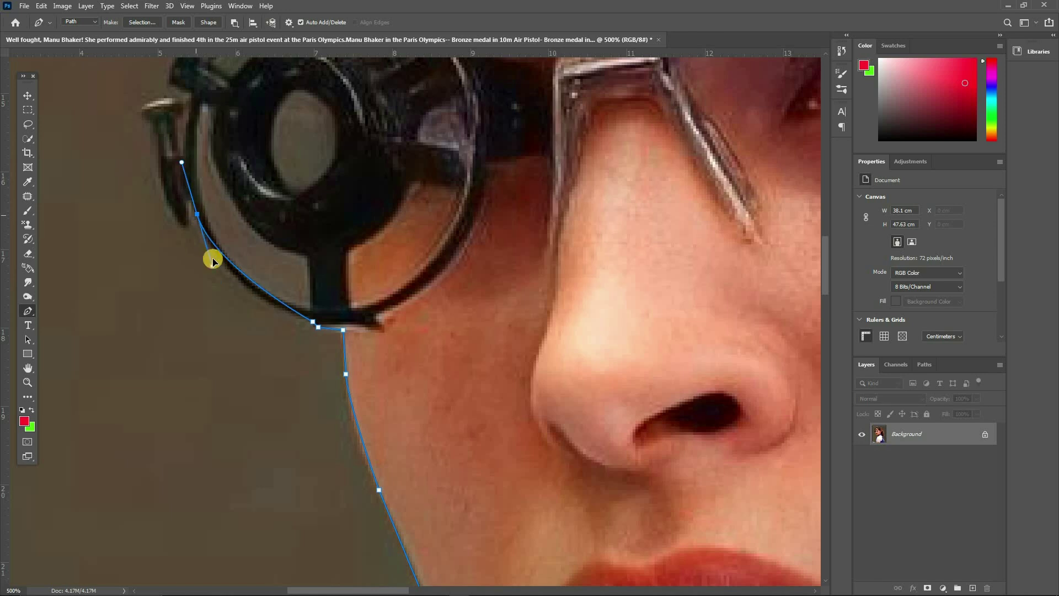
drag(224, 298, 226, 302)
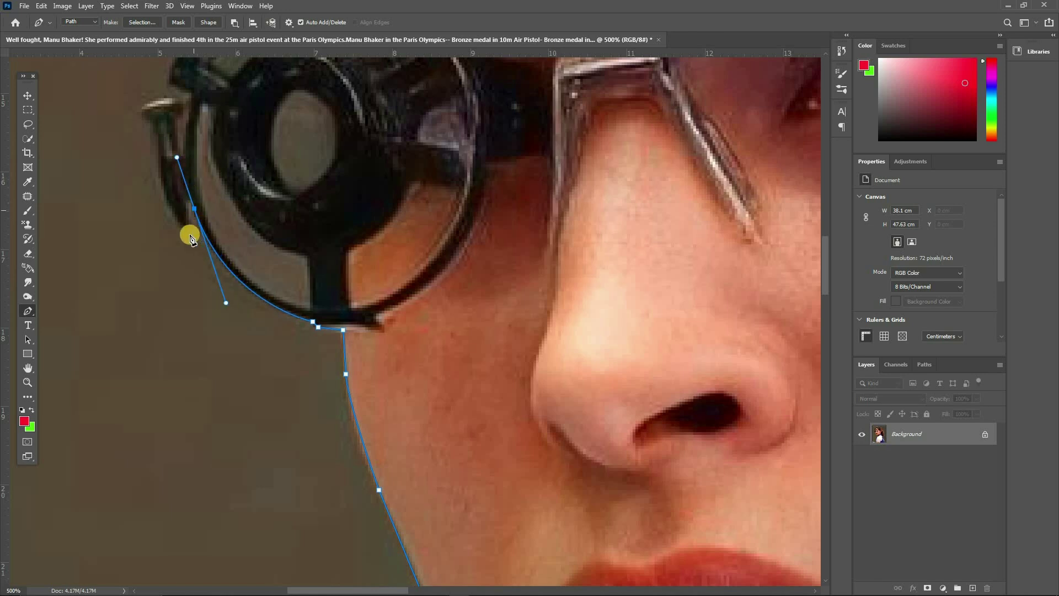
key(ctrl+plus)
click(141, 179)
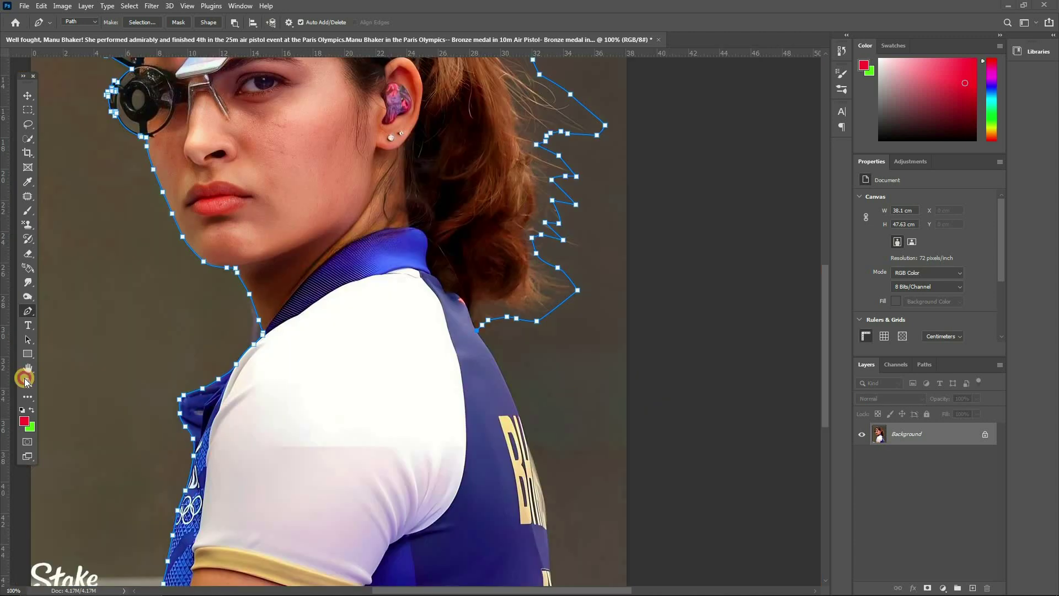
Trace the Pen path from below the ponytail down the back of the jersey to the photo's lower edge.
click(24, 380)
drag(824, 335, 825, 347)
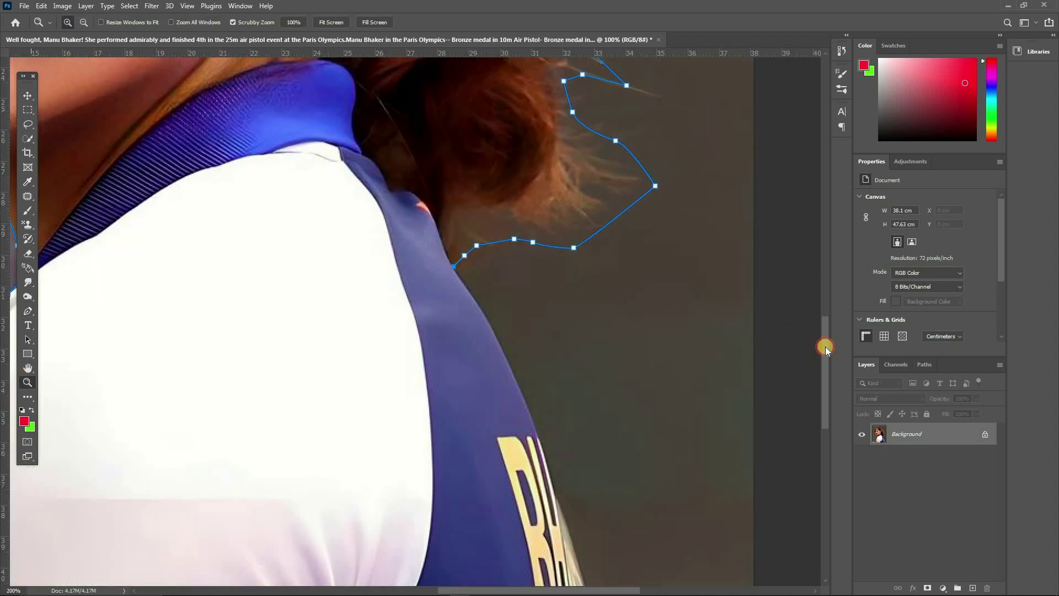
key(p)
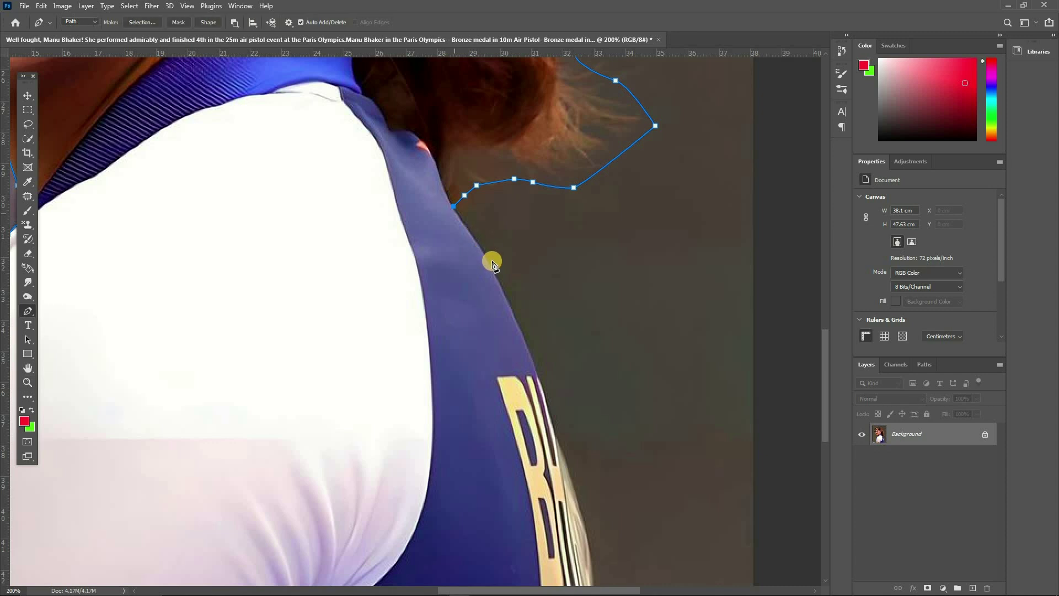
click(533, 353)
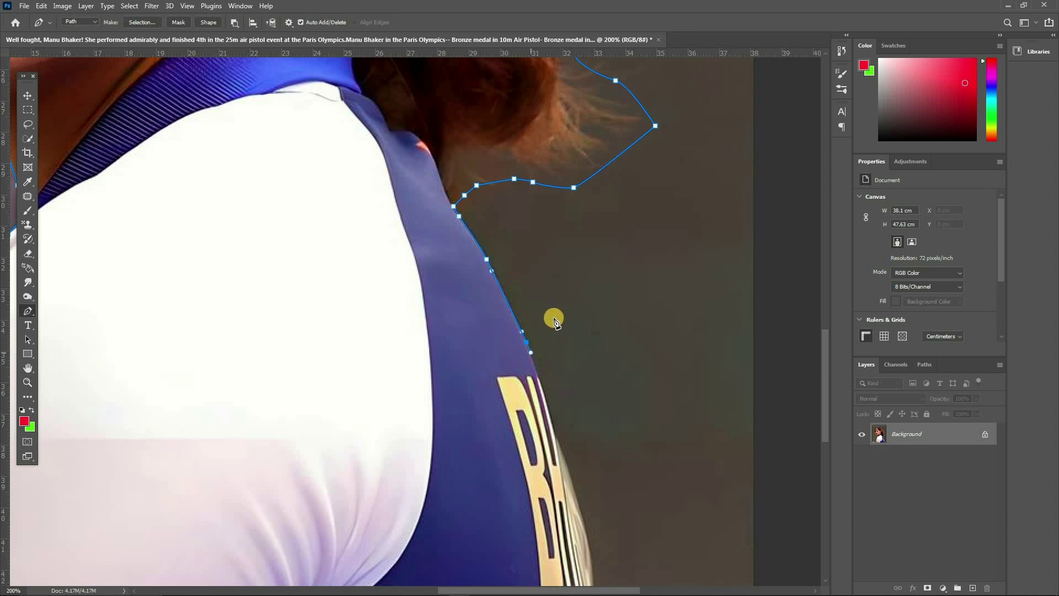
scroll(555, 326, down, 3)
click(553, 333)
scroll(573, 339, down, 2)
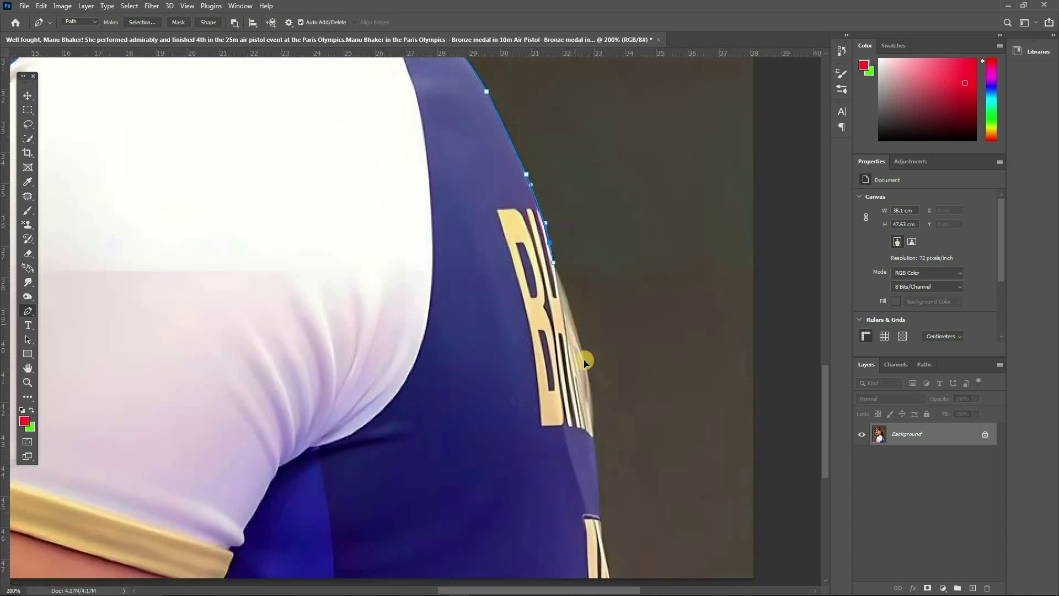
scroll(593, 364, down, 2)
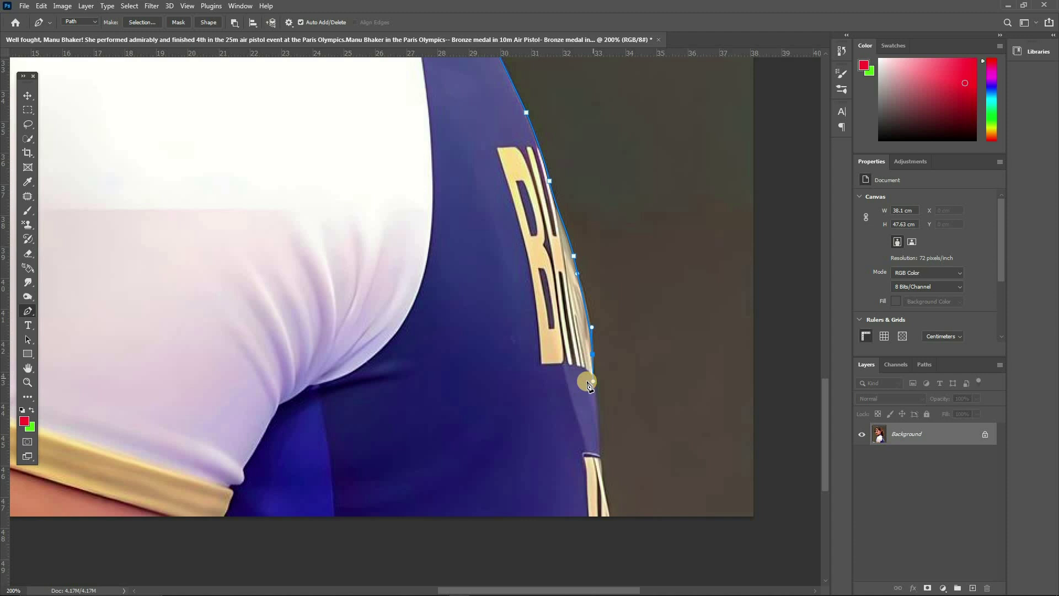
click(591, 384)
scroll(605, 381, down, 2)
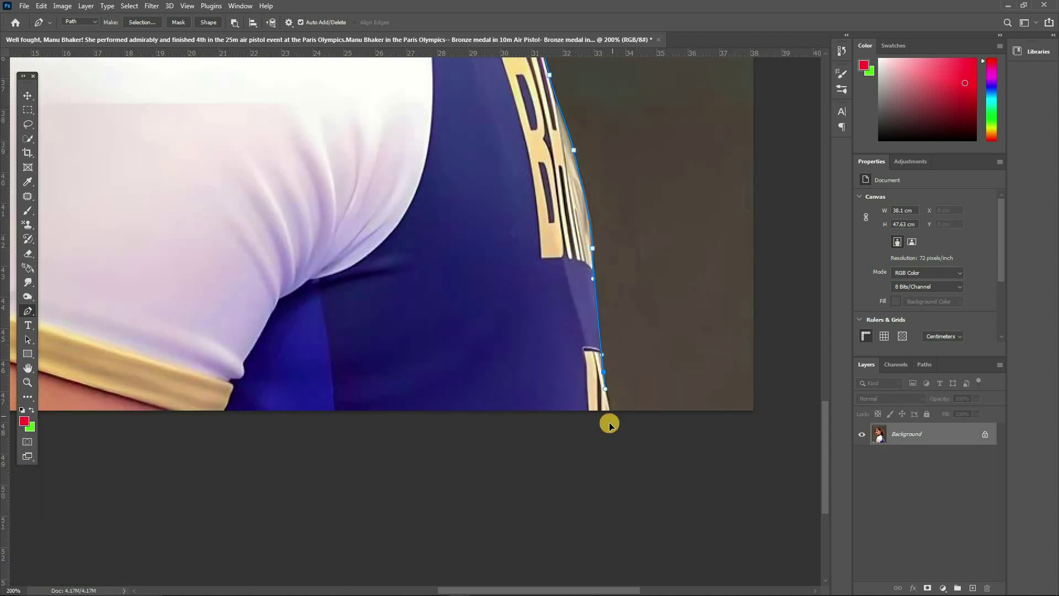
key(ctrl+0)
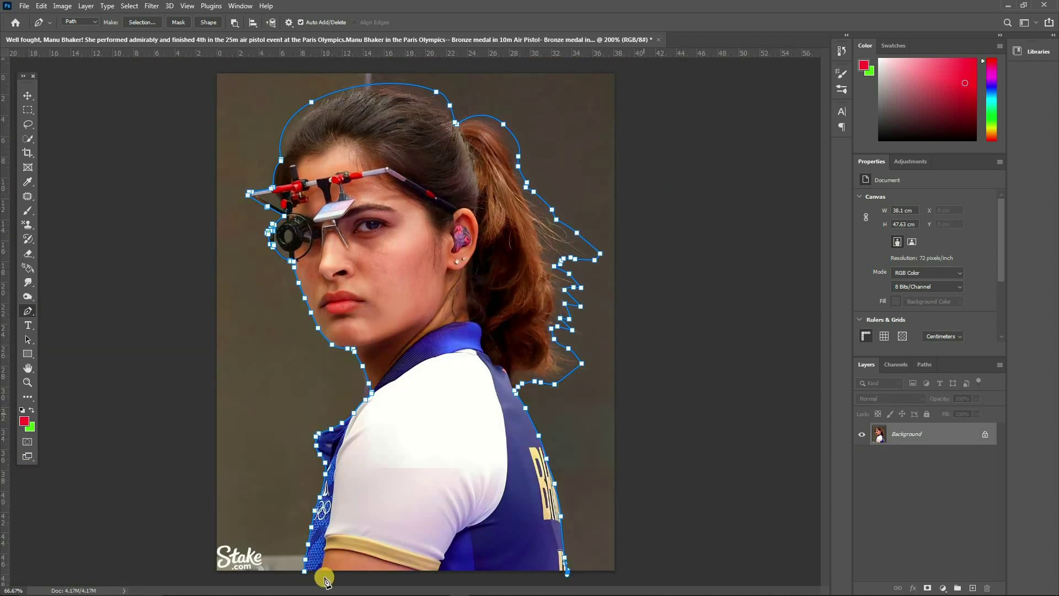
Convert the closed path around the athlete into a selection, copy it to a new layer, and hide the Background layer.
key(Return)
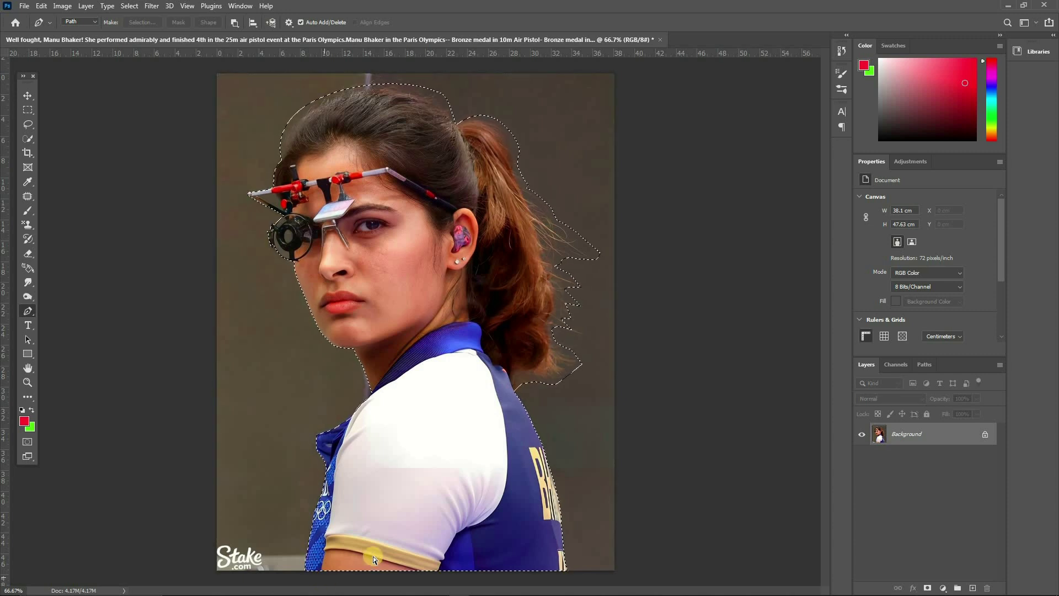
key(ctrl+j)
click(861, 456)
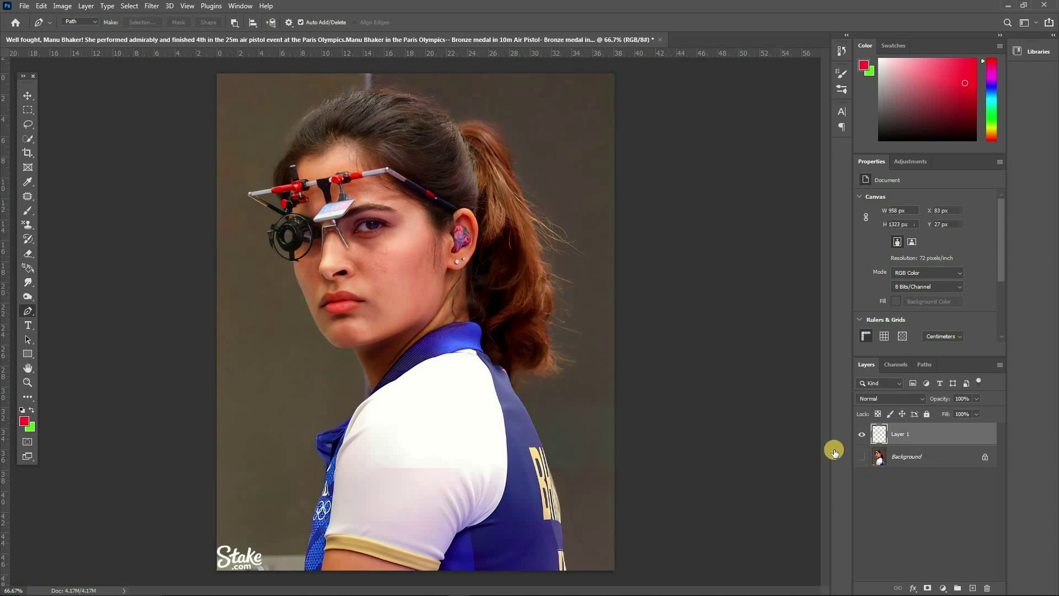
key(ctrl+plus)
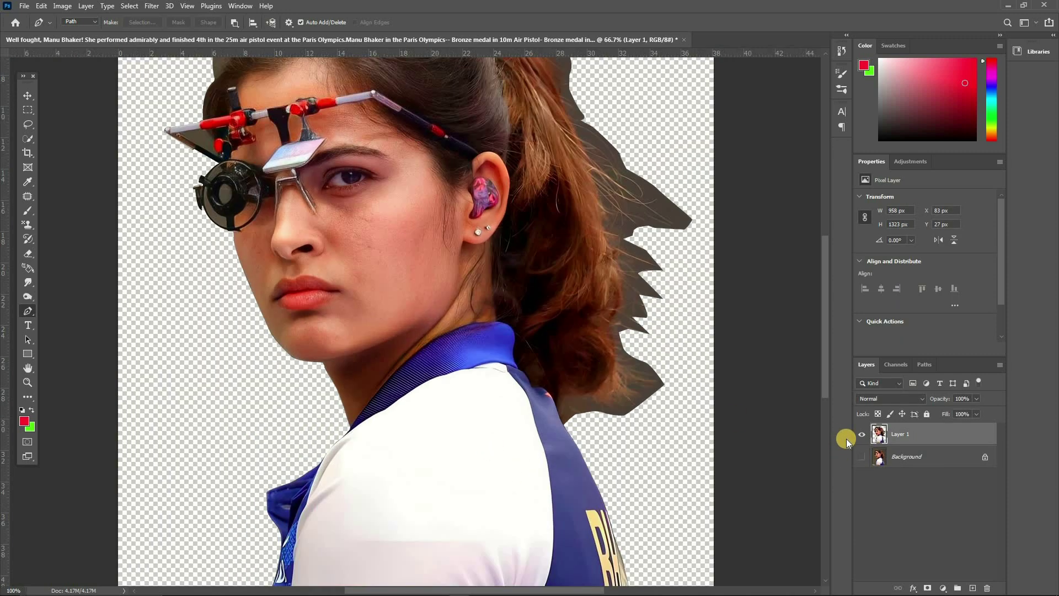
key(ctrl+minus)
key(ctrl+minus)
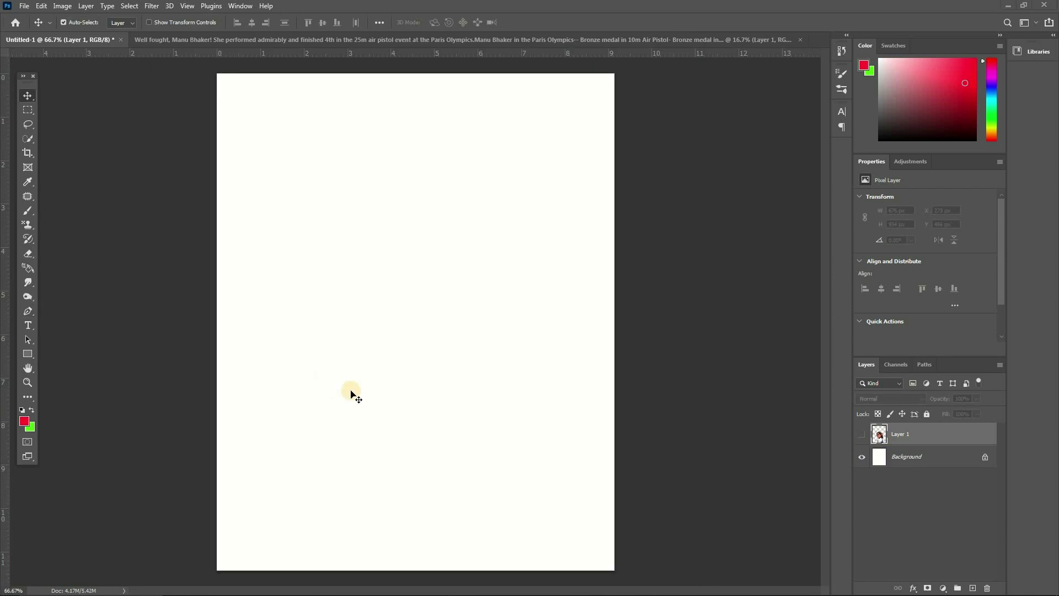
In the Untitled-1 document, add a new layer filled with dark blue and place it beneath the athlete cutout.
key(ctrl+shift+n)
click(874, 436)
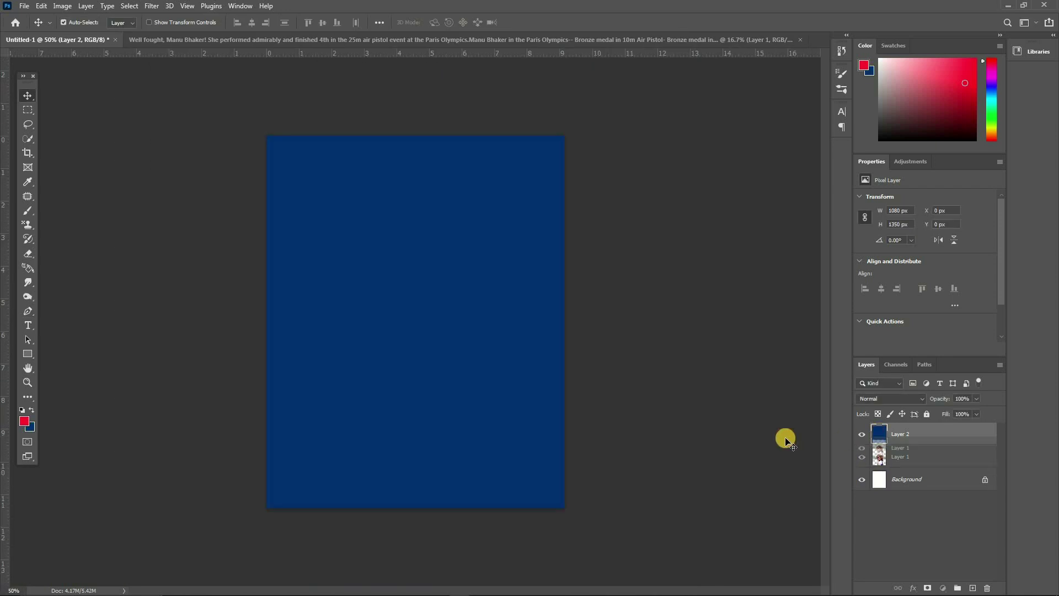
key(ctrl+plus)
key(ctrl+minus)
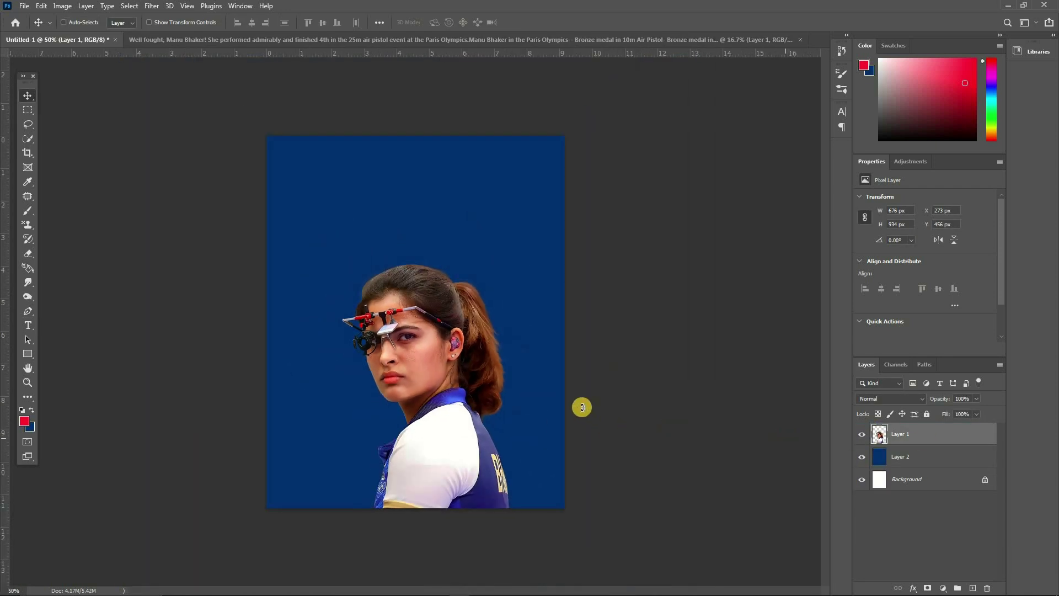
Scale the athlete cutout to about 636 × 878 px and rest it on the canvas's lower edge.
key(ctrl+t)
mouse_move(527, 518)
mouse_down()
mouse_move(516, 506)
mouse_move(524, 513)
mouse_up()
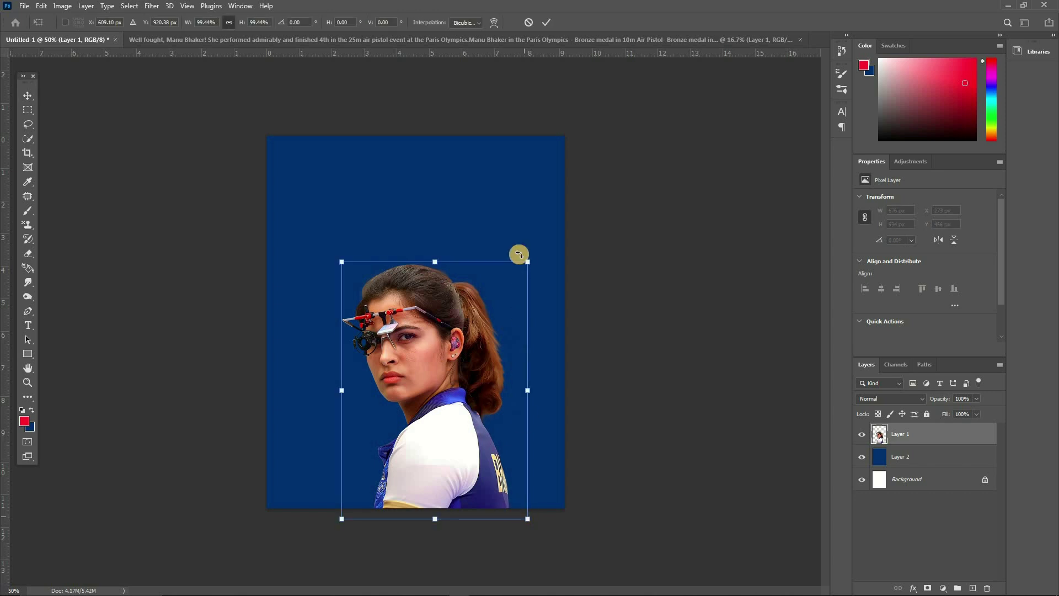
drag(509, 283, 506, 287)
drag(453, 350, 449, 346)
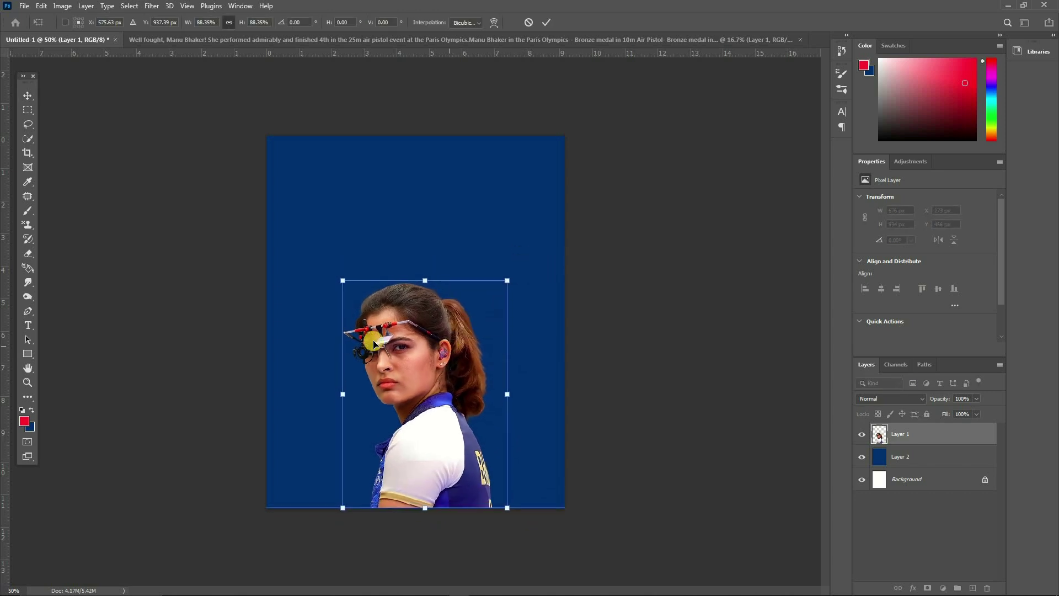
drag(341, 280, 331, 274)
drag(510, 274, 509, 267)
mouse_move(334, 507)
mouse_down()
mouse_move(333, 498)
mouse_move(336, 508)
mouse_up()
key(Return)
Duplicate the athlete cutout layer and hide the original Layer 1.
key(ctrl+plus)
key(ctrl+plus)
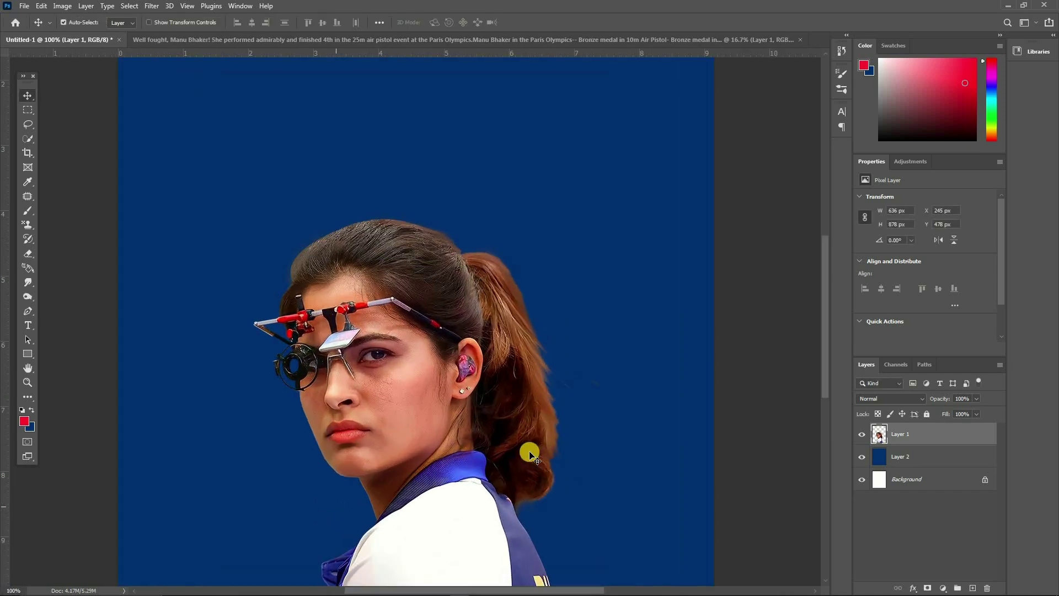
key(ctrl+minus)
key(ctrl+minus)
key(ctrl+plus)
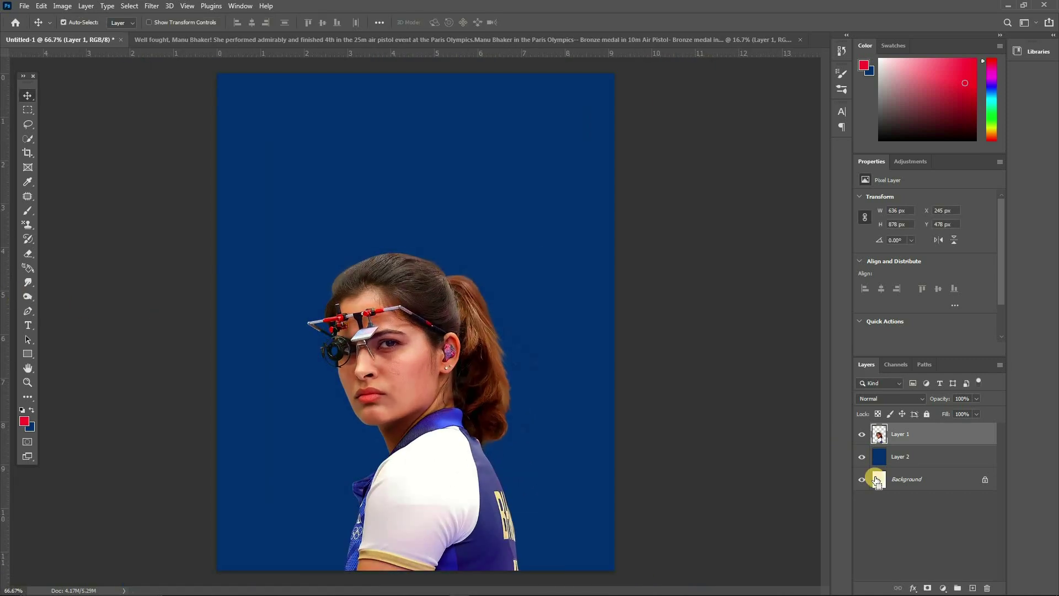
click(861, 433)
key(ctrl+j)
key(o)
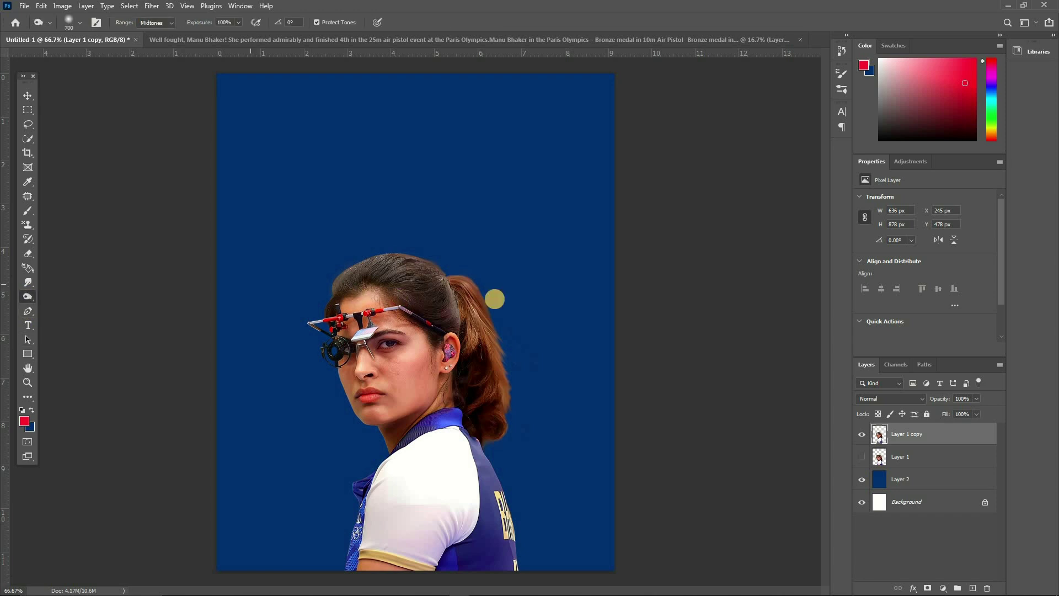
Burn the outer edges of the hair and ponytail on Layer 1 copy with a 150 px brush, midtones at 100% exposure.
key(bracketleft)
drag(317, 262, 442, 248)
mouse_move(308, 299)
mouse_down()
mouse_move(474, 227)
mouse_move(455, 251)
mouse_move(521, 354)
mouse_move(535, 443)
mouse_up()
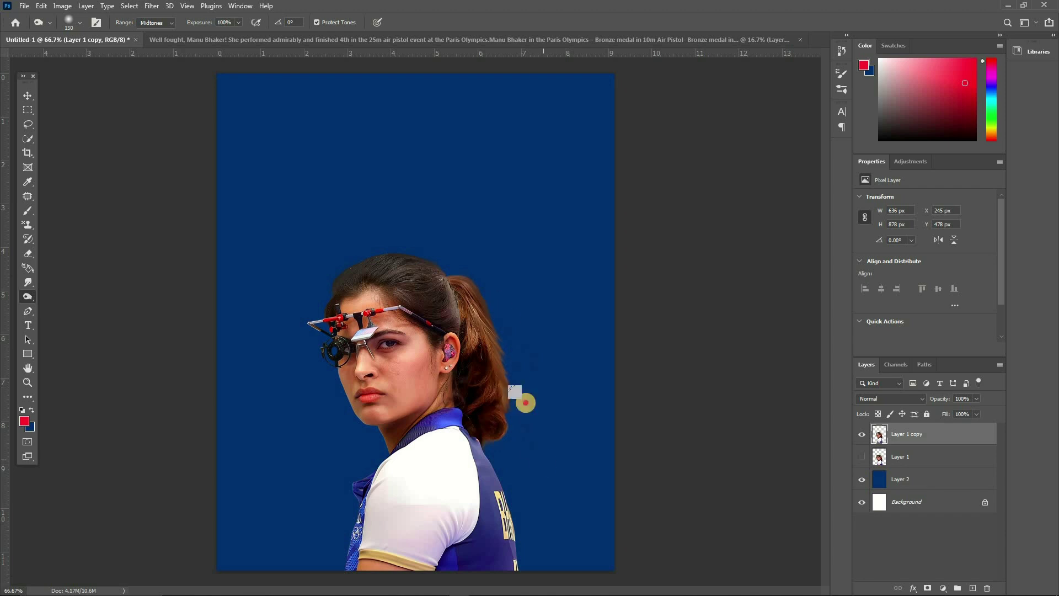
key(ctrl+minus)
key(ctrl+minus)
key(ctrl+minus)
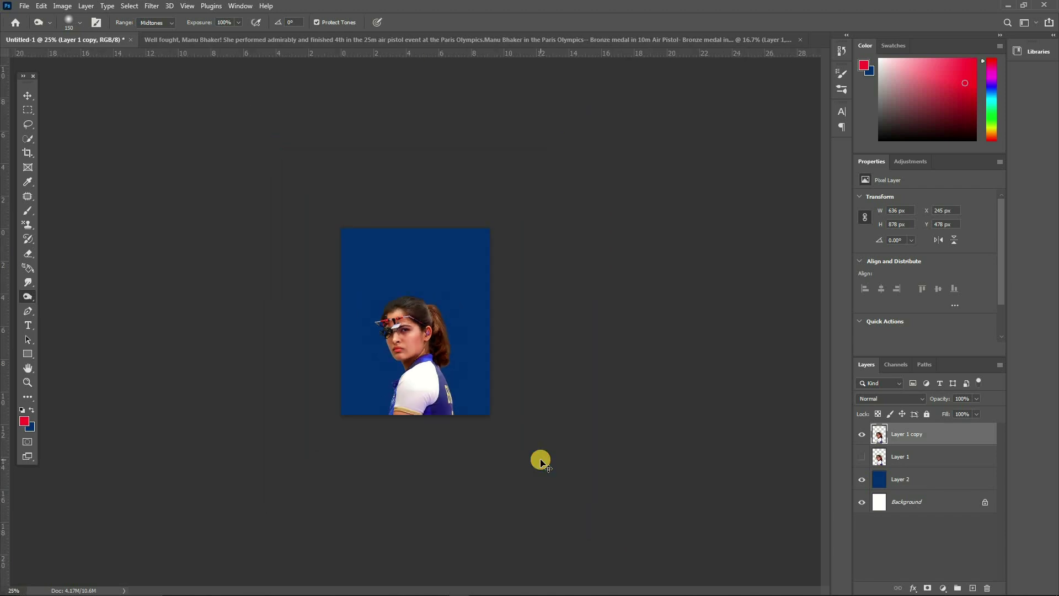
Add a new empty layer directly above the dark blue Layer 2.
key(ctrl+plus)
key(ctrl+plus)
key(ctrl+plus)
click(903, 480)
key(ctrl+shift+n)
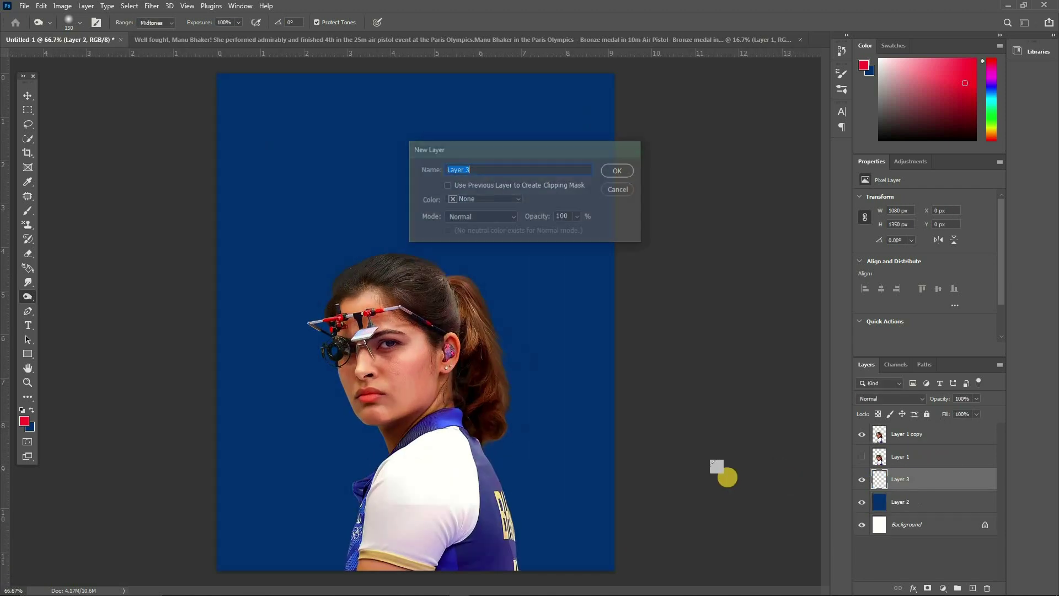
key(Return)
Sample the bright blue from the athlete's collar and paint a soft 1000 px glow behind her head.
key(i)
click(454, 413)
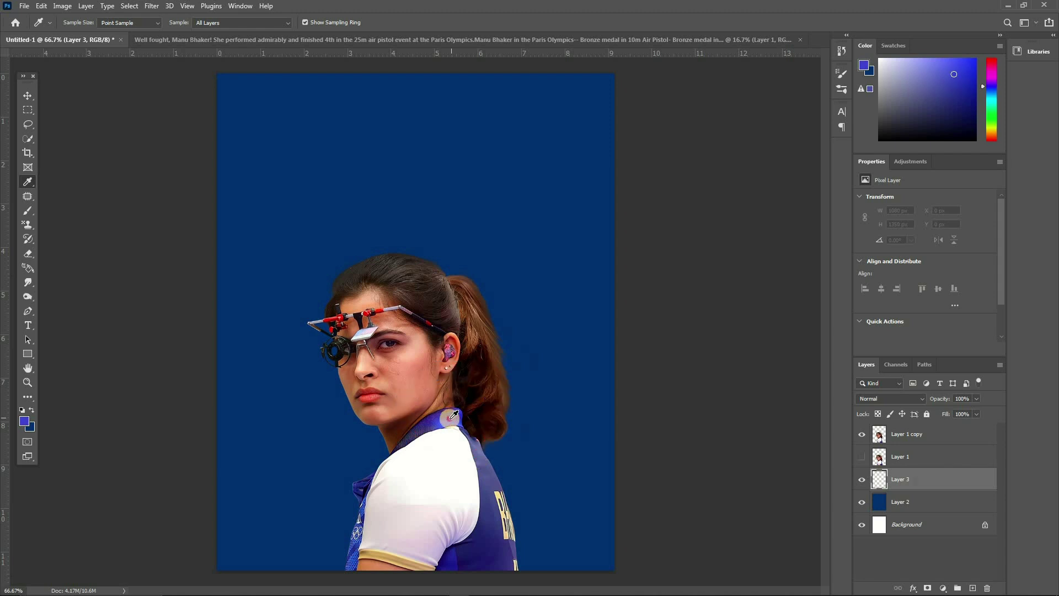
click(444, 423)
key(b)
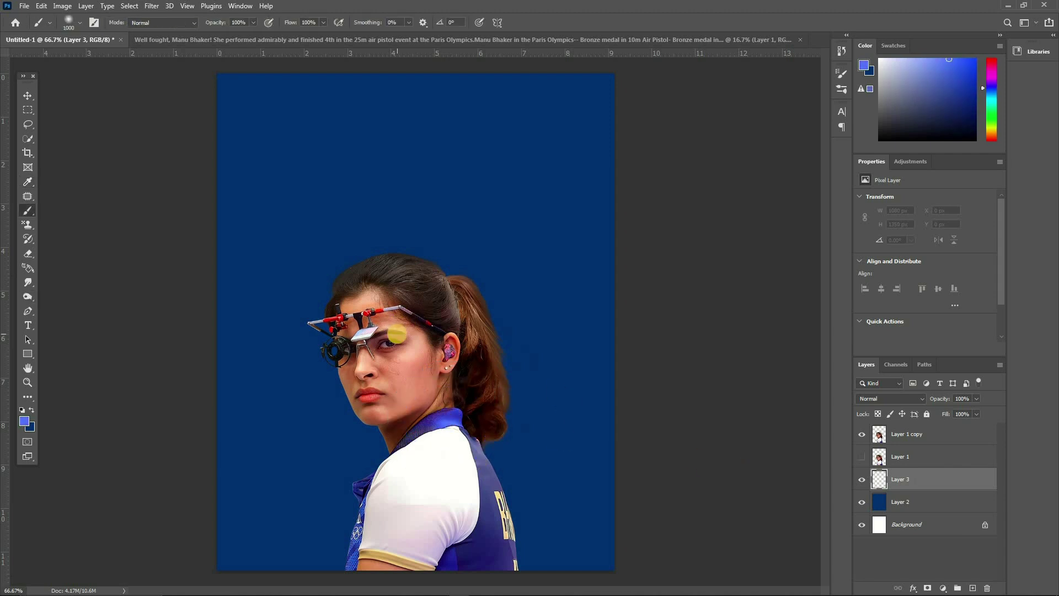
click(396, 334)
Scale the glow on Layer 3 up to about 120% from its centre.
key(ctrl+minus)
key(ctrl+minus)
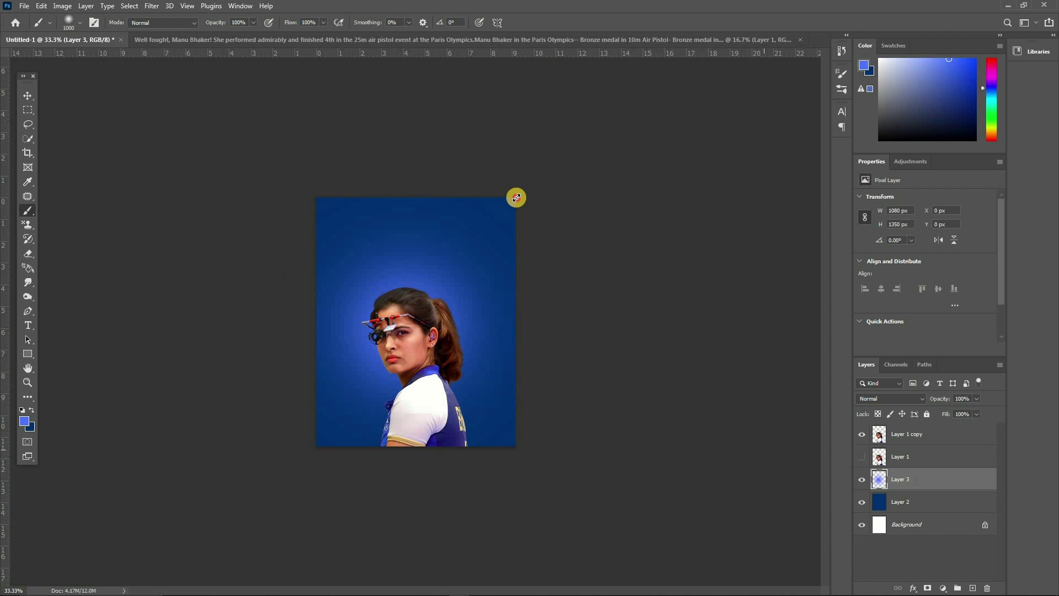
key(ctrl+t)
drag(539, 189, 552, 181)
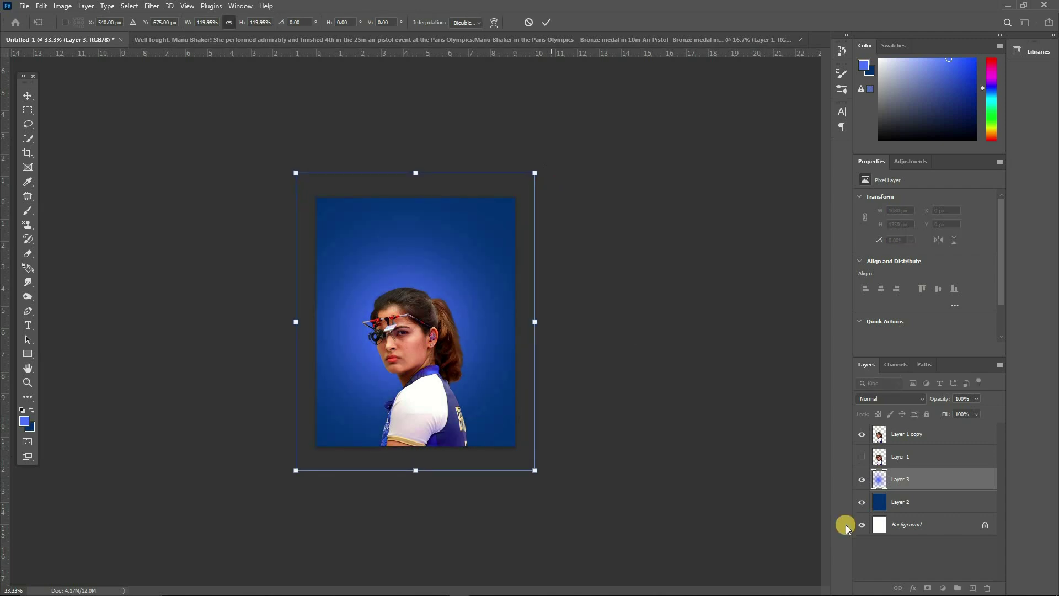
key(Return)
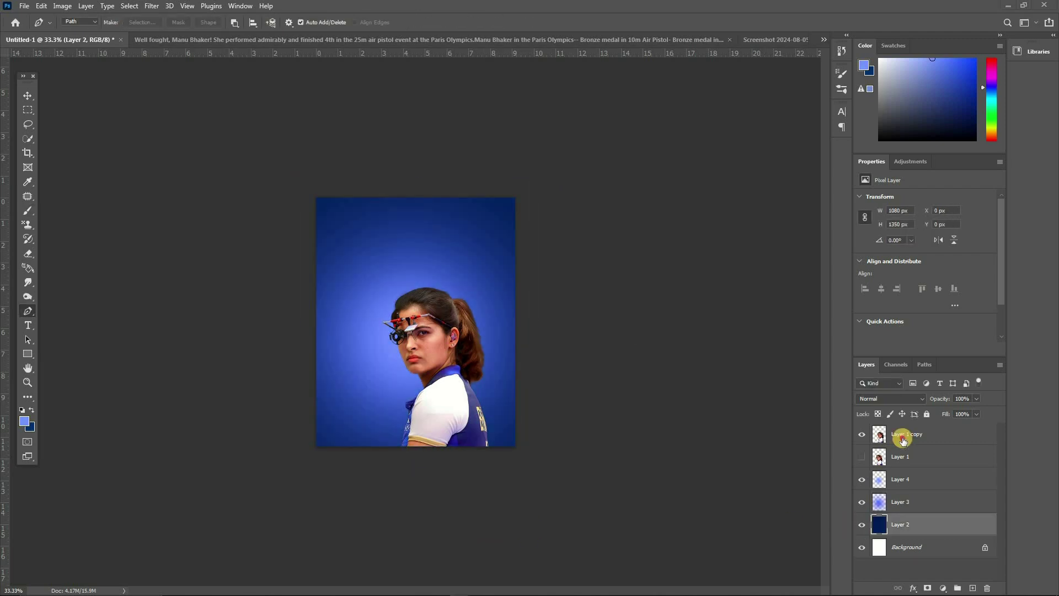
Shift the glow layers Layer 3 and Layer 4 toward the athlete's head and scale them to about 94%.
click(898, 436)
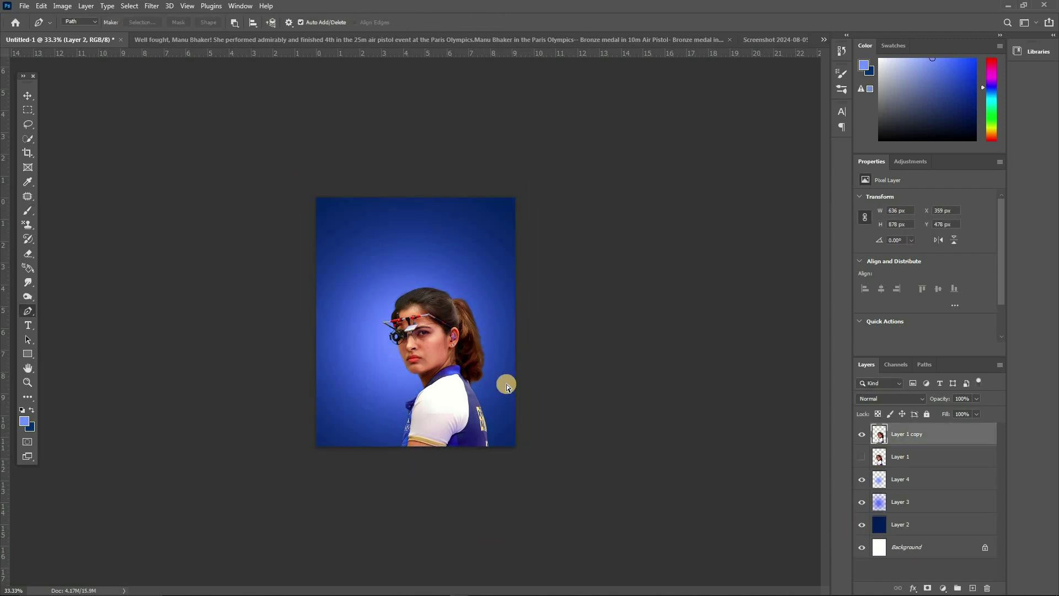
key(ctrl+t)
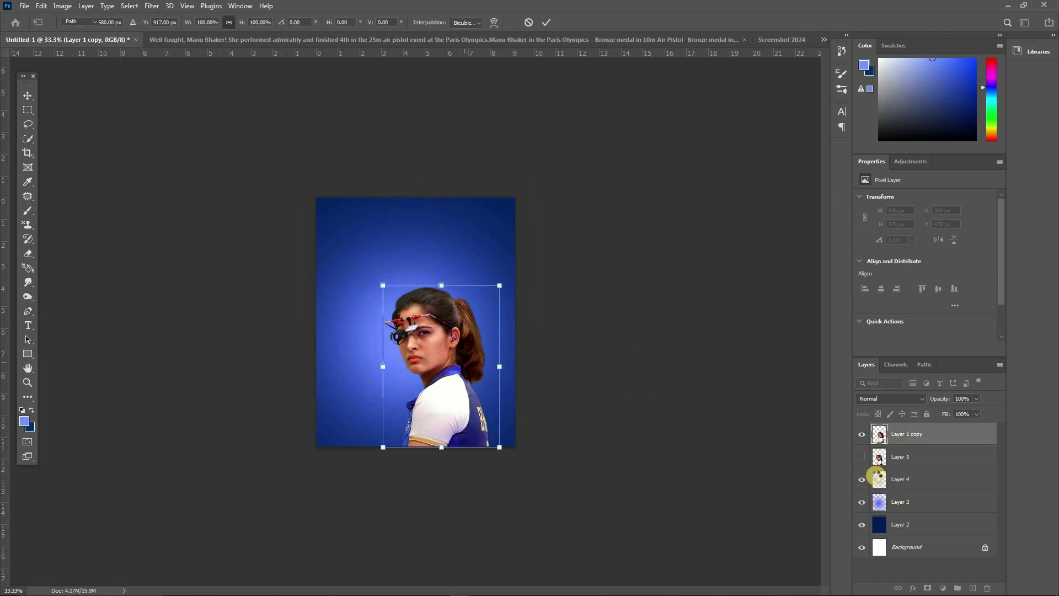
click(884, 498)
shift+click(886, 496)
key(ctrl+t)
drag(457, 277, 511, 274)
mouse_move(610, 120)
mouse_down()
mouse_move(595, 142)
mouse_move(600, 134)
mouse_up()
drag(559, 240, 554, 245)
key(Return)
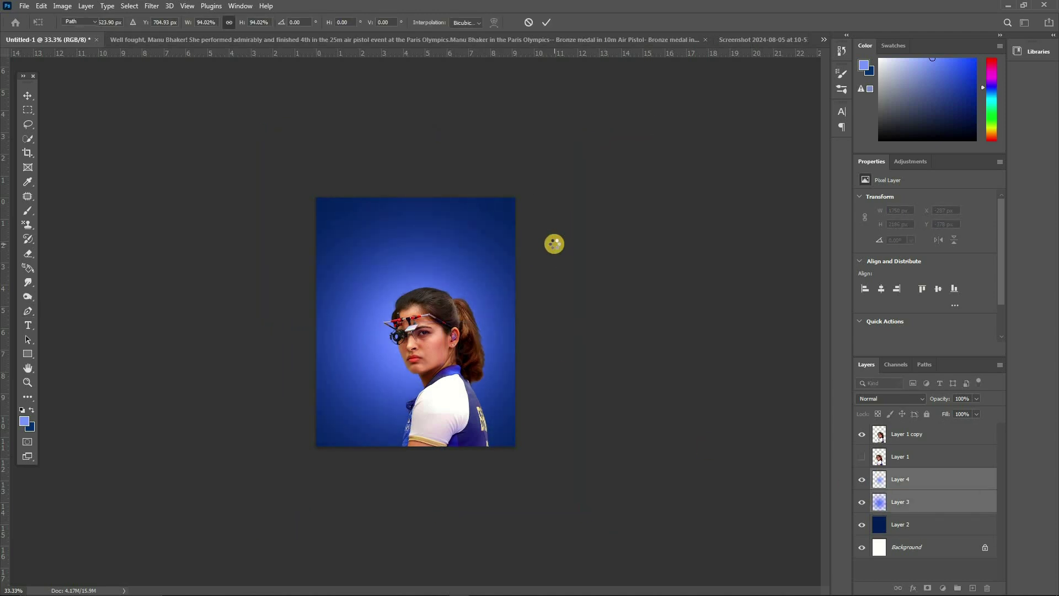
Activate the Pen tool and switch to the Screenshot 2024-08-05 document with the medal photo.
key(ctrl+plus)
key(ctrl+plus)
key(ctrl+plus)
key(p)
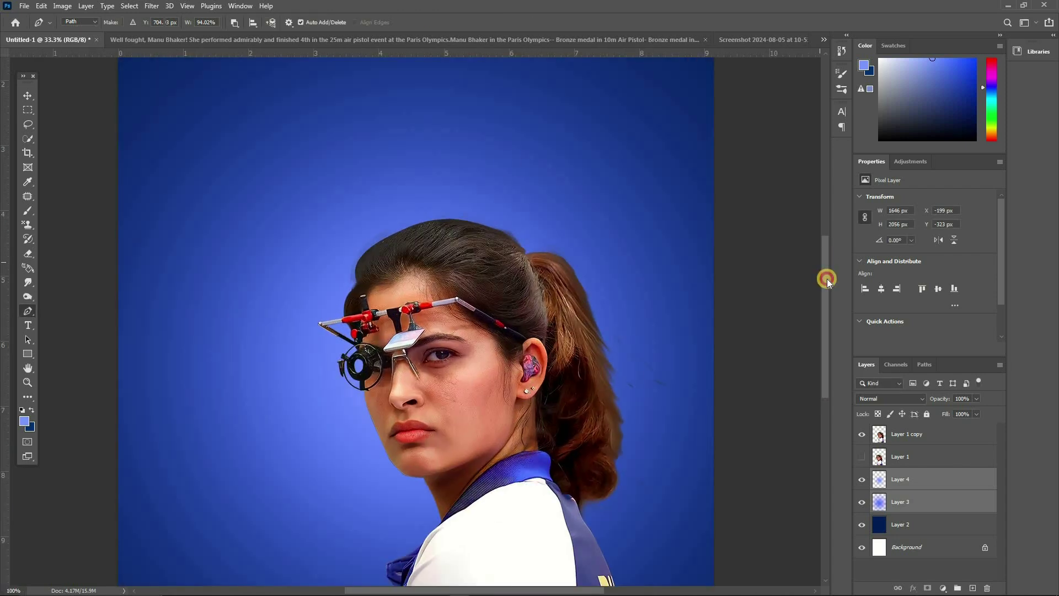
click(19, 8)
click(475, 38)
click(747, 40)
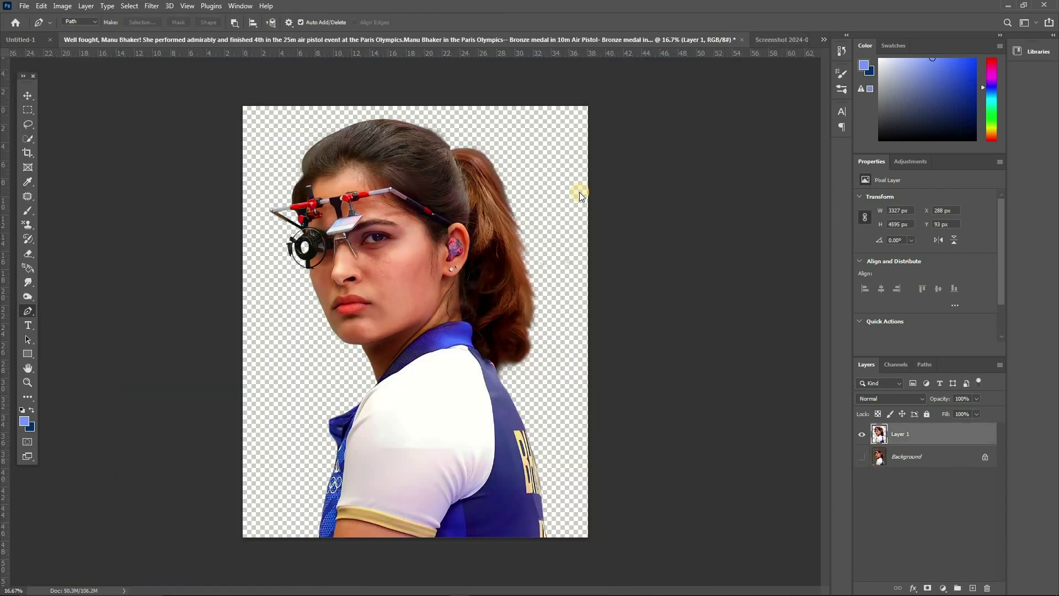
Start a Pen path at the photo's lower-left corner and trace the sleeve's outer edge up to the raised hand.
drag(826, 381, 826, 392)
key(ctrl+minus)
key(ctrl+minus)
scroll(248, 409, up, 2)
key(ctrl+plus)
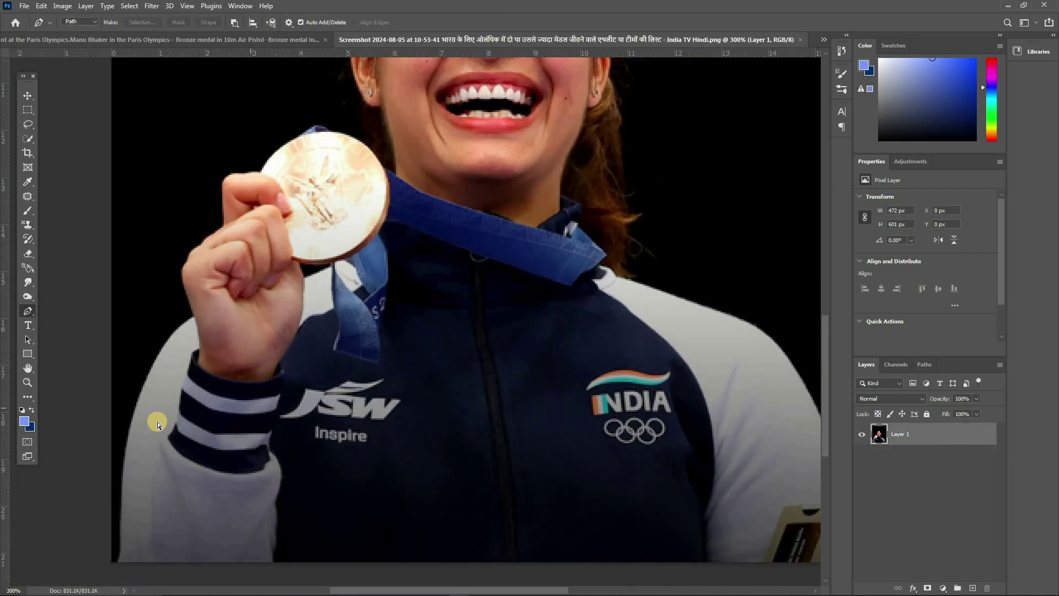
scroll(160, 424, down, 3)
scroll(177, 430, left, 2)
scroll(177, 435, down, 1)
key(ctrl+plus)
scroll(163, 487, up, 4)
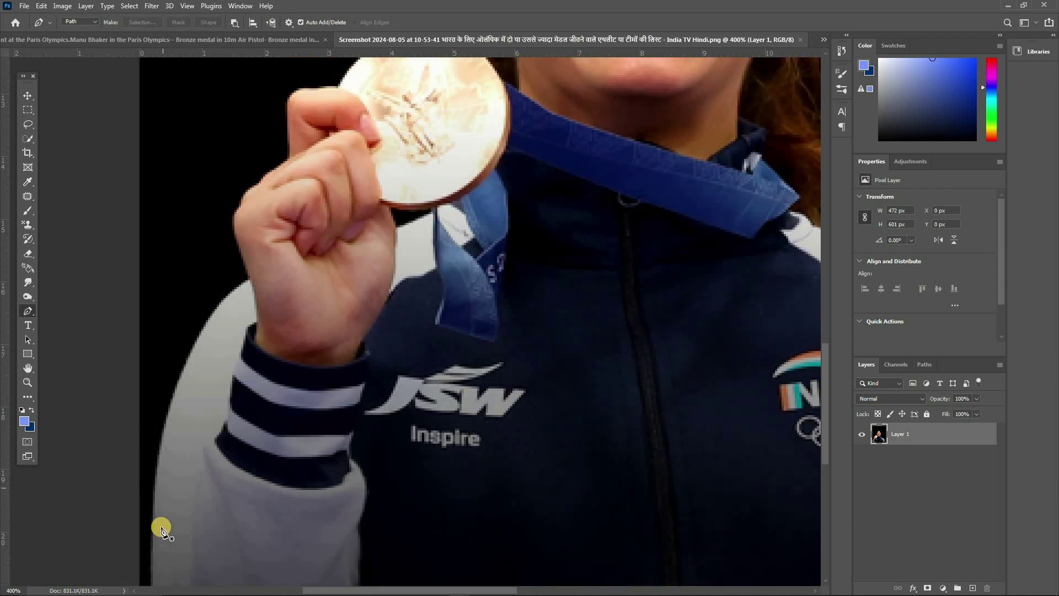
scroll(159, 529, down, 3)
key(ctrl+minus)
click(215, 492)
drag(230, 324, 213, 373)
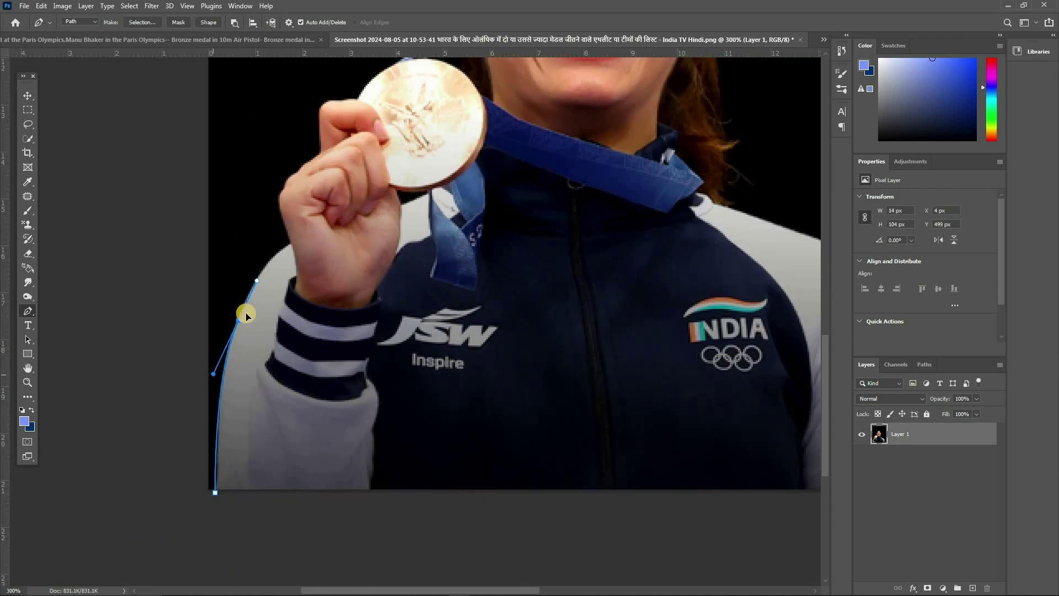
mouse_move(288, 246)
mouse_down()
mouse_move(315, 225)
mouse_move(288, 245)
mouse_up()
key(ctrl+plus)
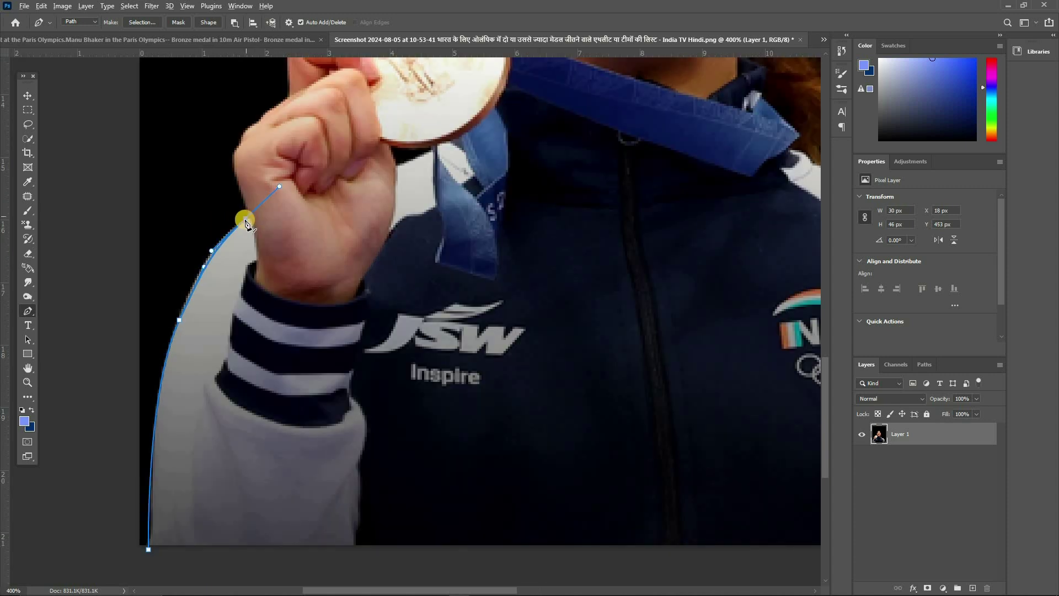
drag(208, 249, 208, 252)
drag(302, 290, 415, 360)
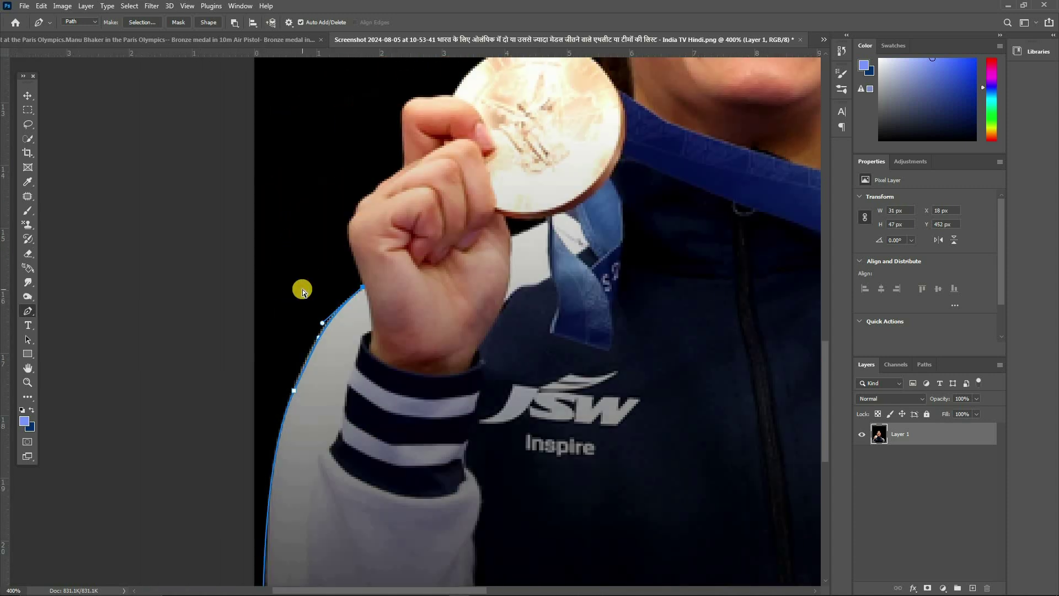
Fit the path's corner point where the sleeve meets the hand and continue it around the fist's outer edge.
key(ctrl+plus)
key(ctrl+plus)
scroll(419, 300, up, 2)
click(421, 296)
drag(427, 322, 431, 322)
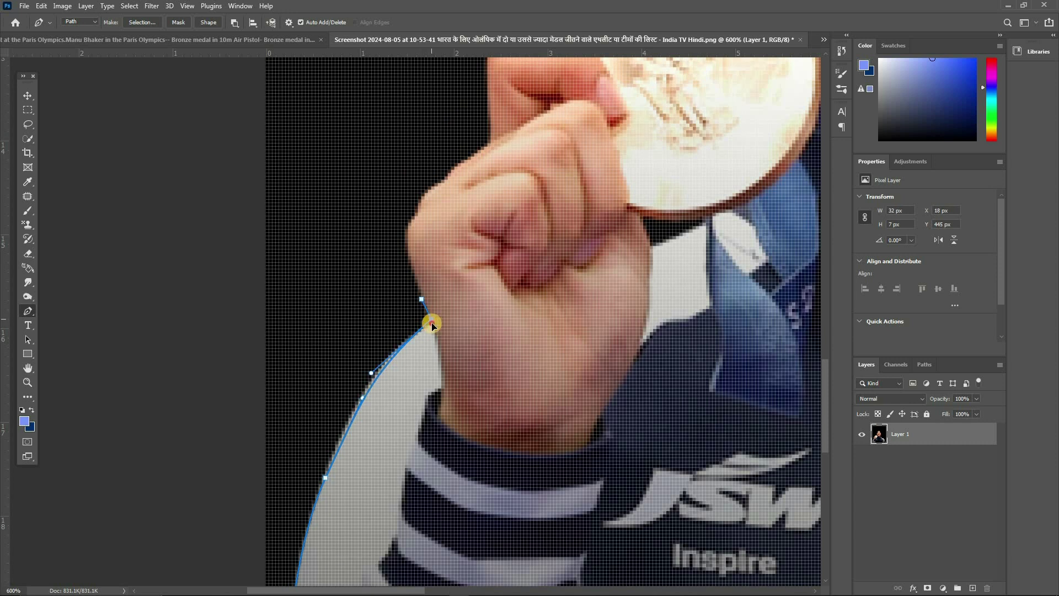
click(421, 296)
drag(411, 220, 488, 145)
key(ctrl+minus)
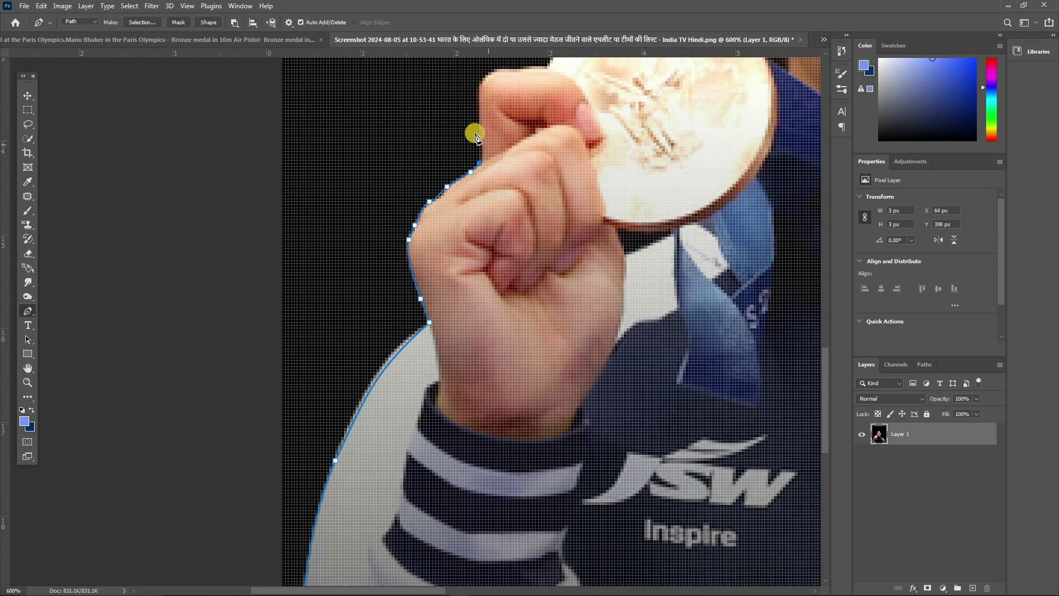
Continue the path over the index finger and along the medal's upper edge to the hair.
drag(477, 97, 616, 83)
key(ctrl+minus)
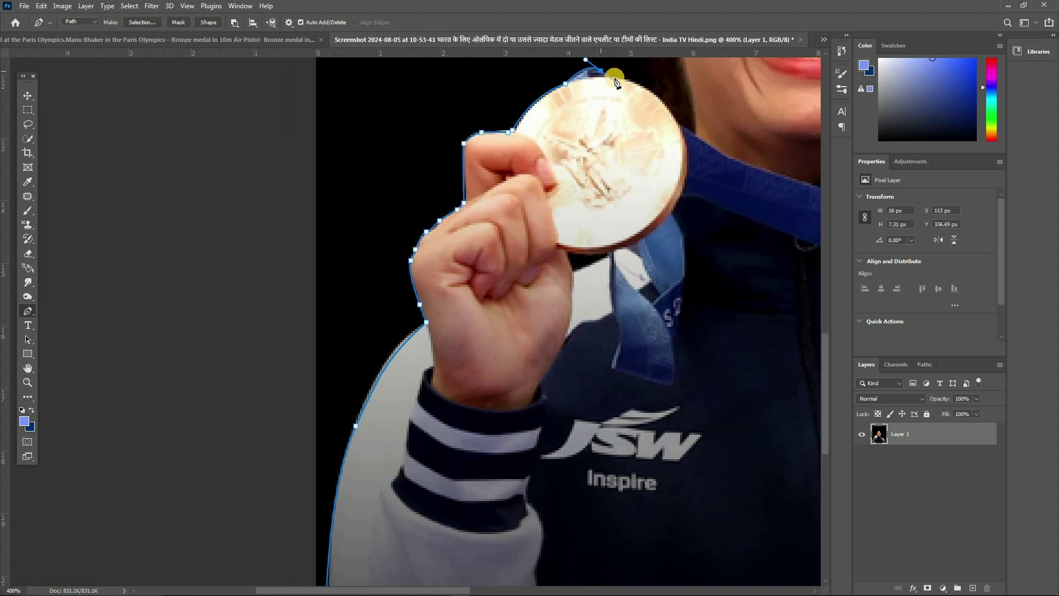
key(ctrl+minus)
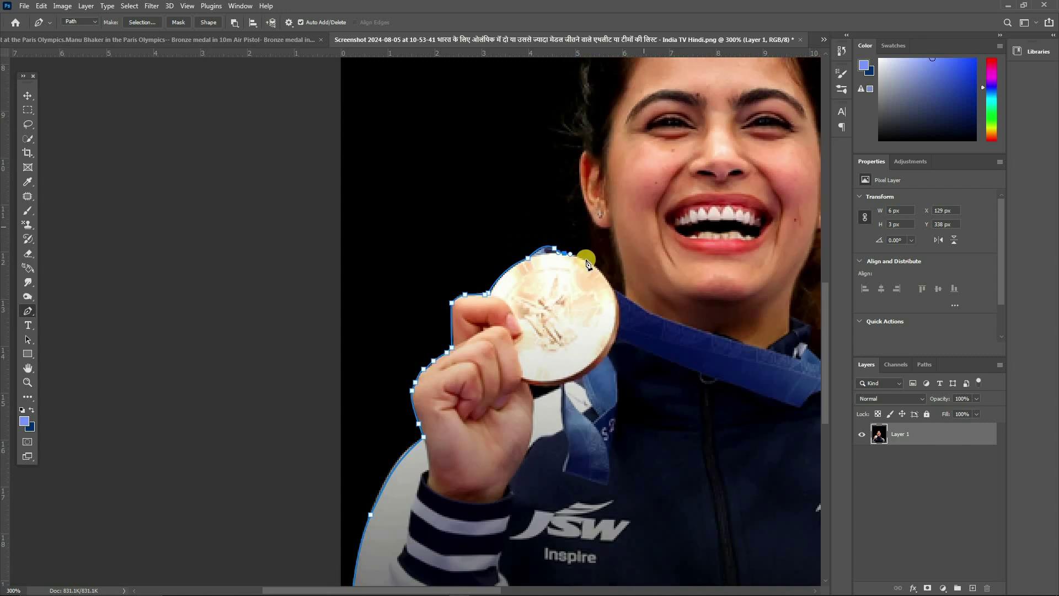
click(587, 260)
click(592, 256)
Draw the path loosely around the athlete's hair, over the head and down past the opposite ear.
click(587, 238)
click(564, 209)
drag(554, 180, 555, 172)
key(ctrl+minus)
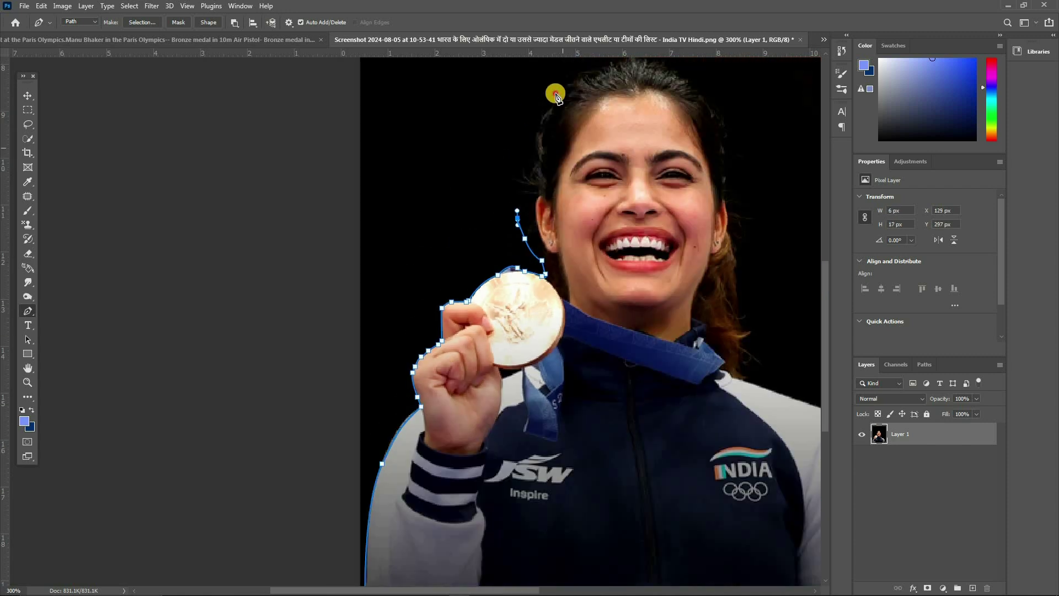
click(530, 114)
drag(618, 76, 634, 82)
drag(704, 128, 707, 171)
drag(716, 240, 716, 254)
click(704, 286)
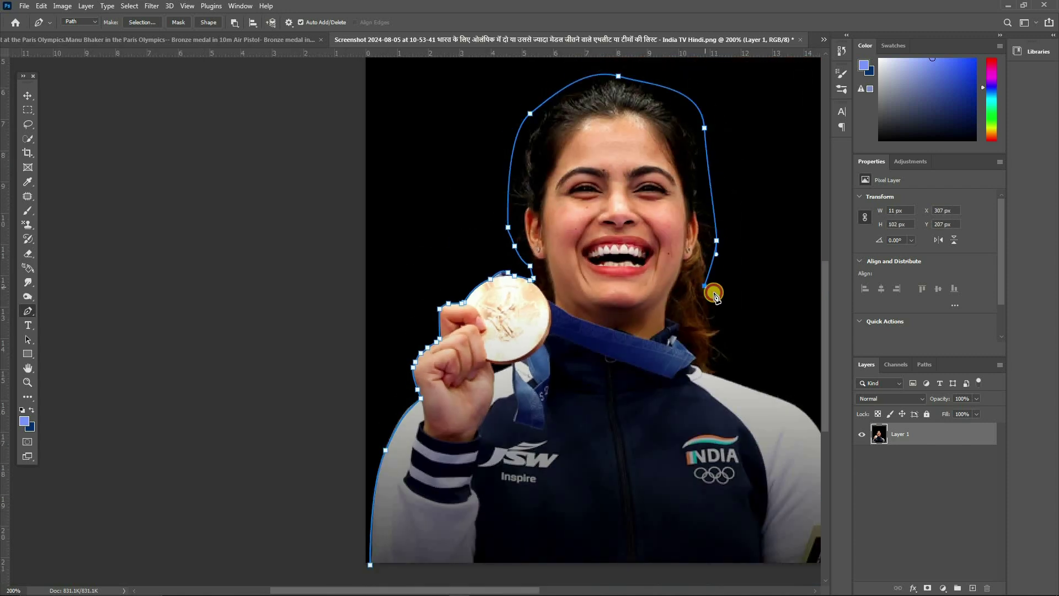
Continue the path down around the loose hair to the point where it meets the right shoulder.
scroll(721, 313, down, 2)
scroll(720, 312, right, 5)
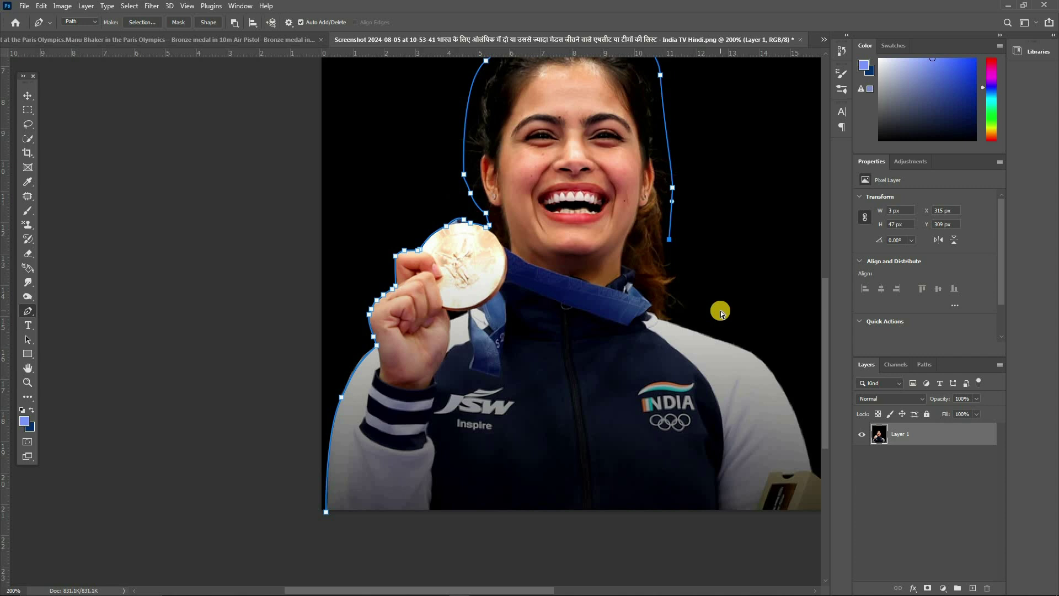
scroll(686, 308, right, 10)
key(ctrl+plus)
scroll(551, 257, right, 3)
click(551, 240)
click(555, 261)
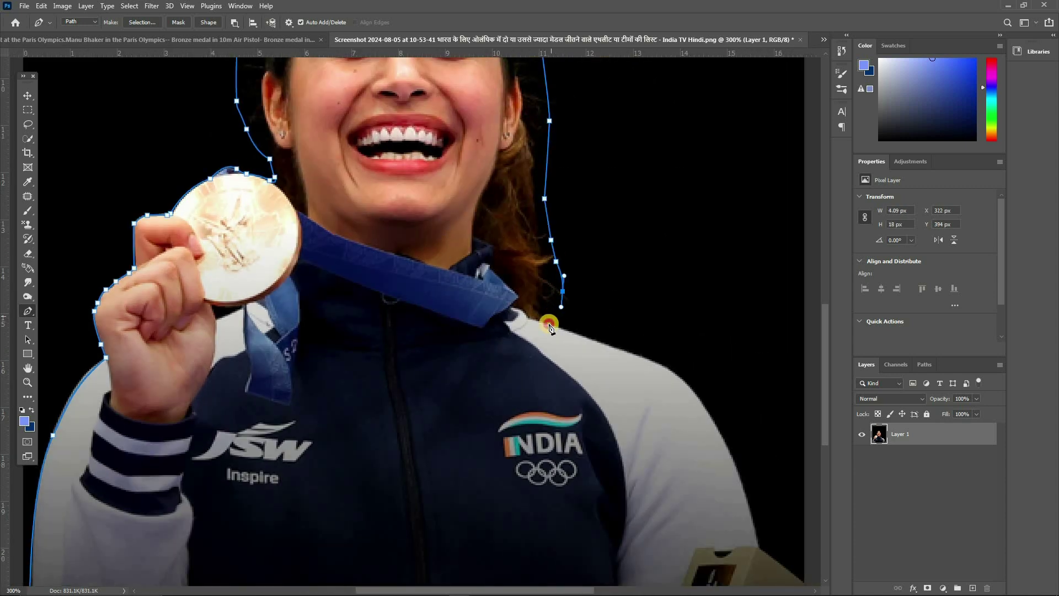
click(550, 319)
click(549, 324)
Trace the path along the right shoulder and down the outer edge of the white upper sleeve.
scroll(568, 324, right, 2)
key(ctrl+plus)
key(ctrl+plus)
scroll(551, 315, down, 1)
click(506, 284)
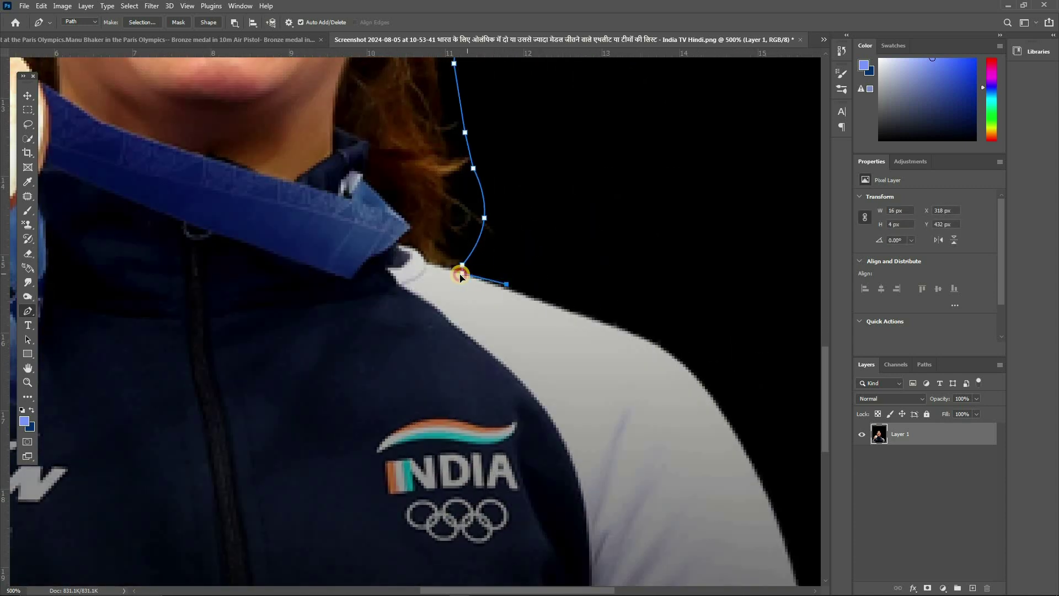
click(516, 292)
scroll(659, 279, down, 1)
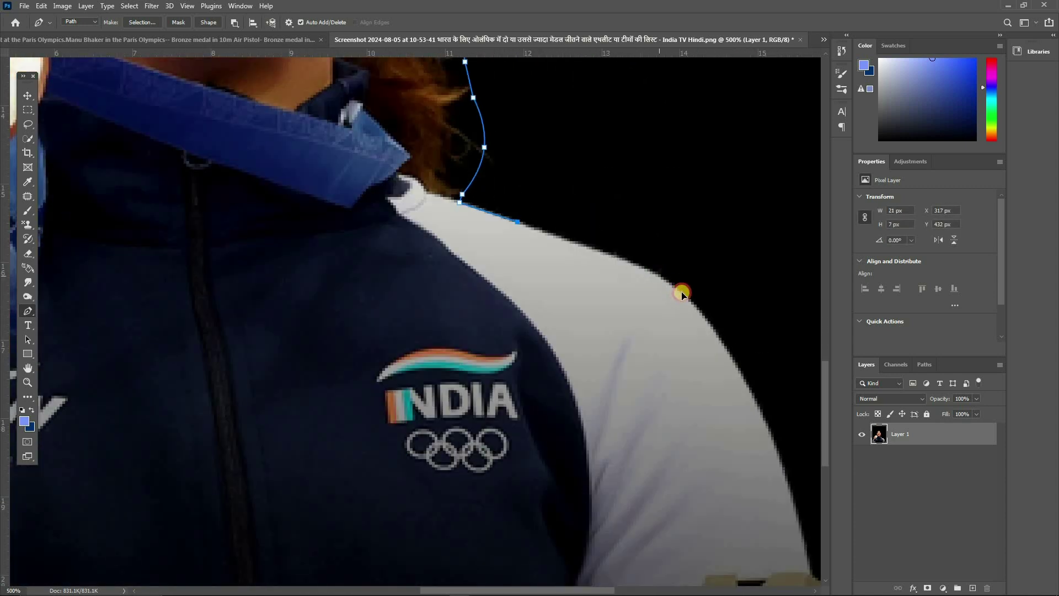
click(658, 276)
click(682, 292)
click(717, 328)
click(744, 379)
click(769, 430)
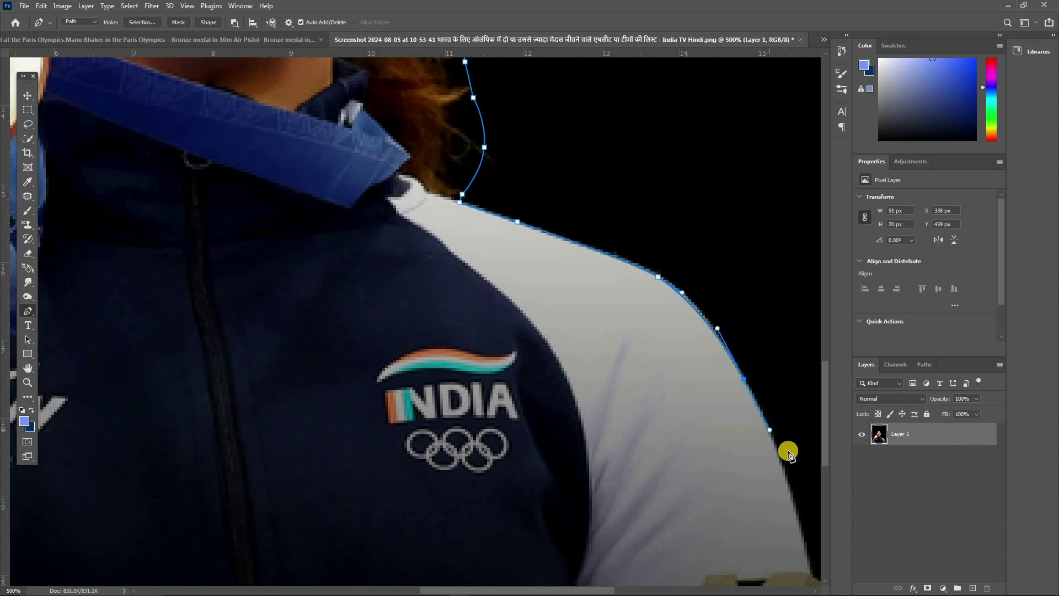
Extend the path down the rest of the sleeve and along the box's sloping edge toward the photo's right side.
scroll(798, 469, down, 1)
drag(795, 458, 801, 488)
key(ctrl+minus)
click(733, 474)
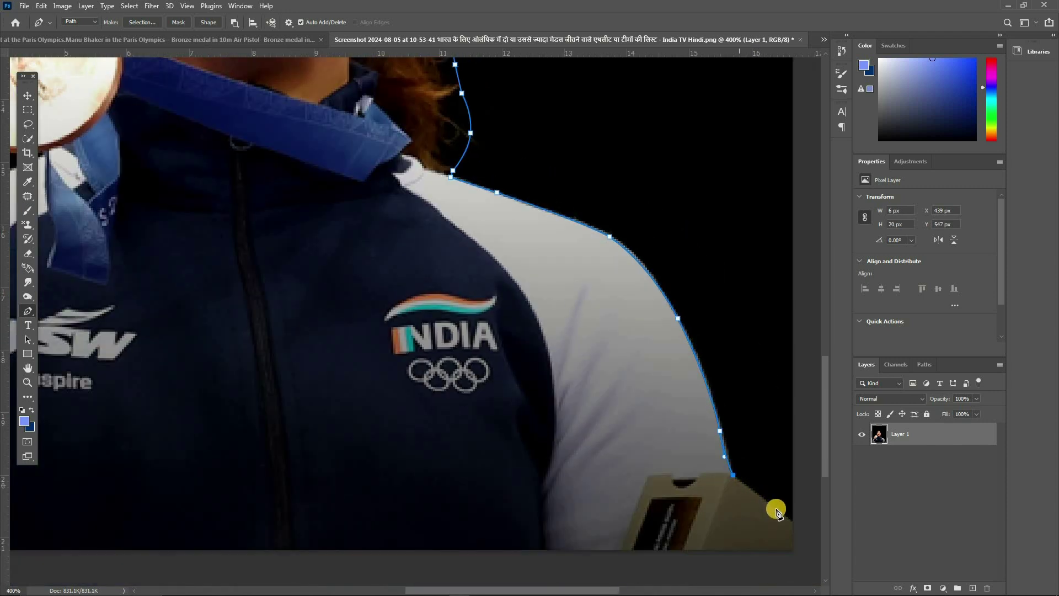
click(782, 515)
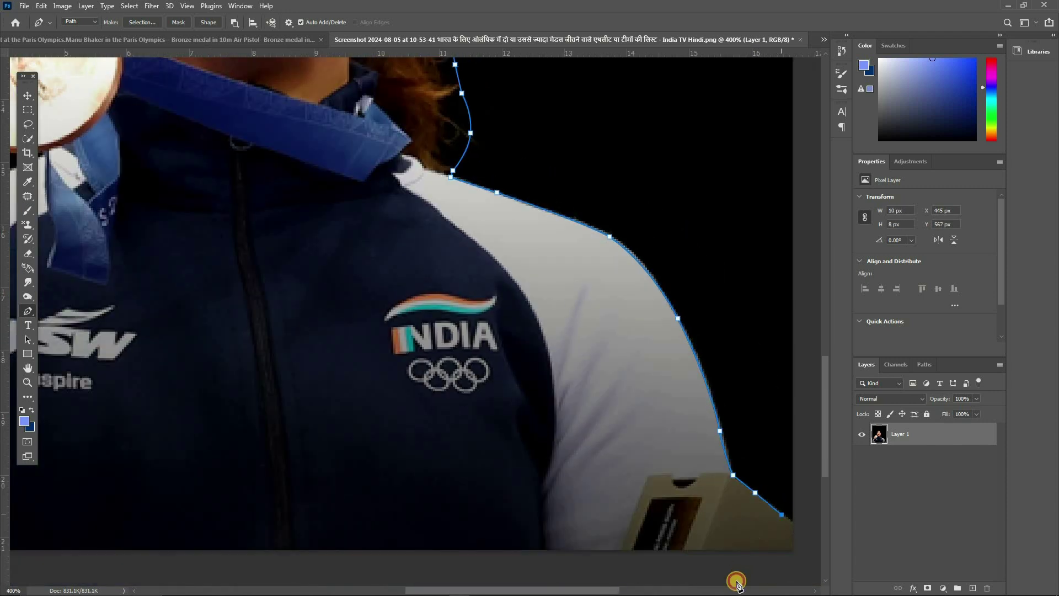
Run the path beneath the photo's lower edge back toward its start and convert it into a selection of the athlete.
scroll(753, 579, down, 1)
key(ctrl+minus)
key(ctrl+minus)
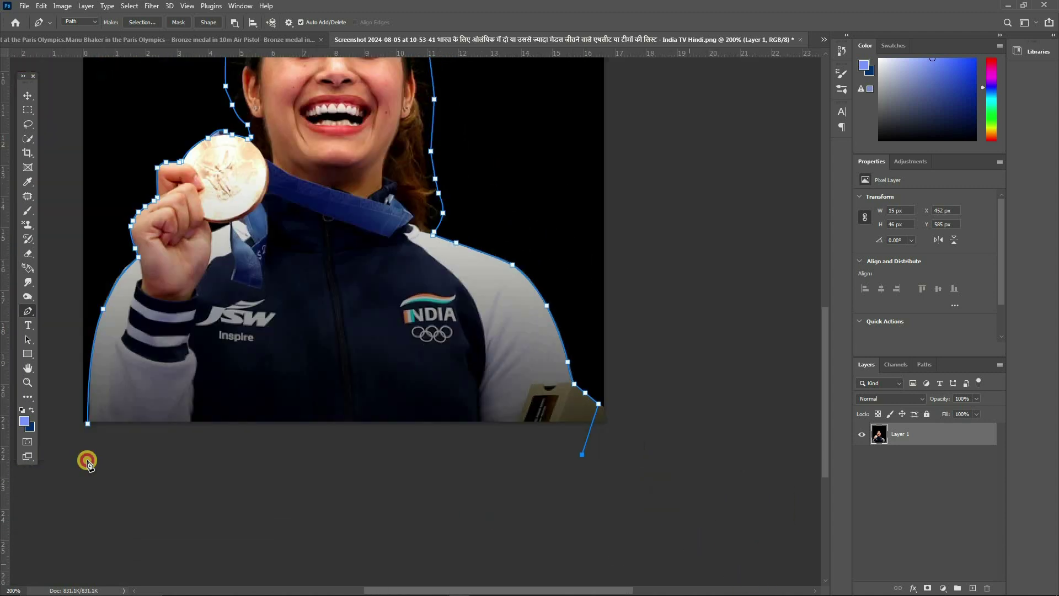
drag(229, 477, 87, 460)
key(ctrl+Return)
key(ctrl+shift+i)
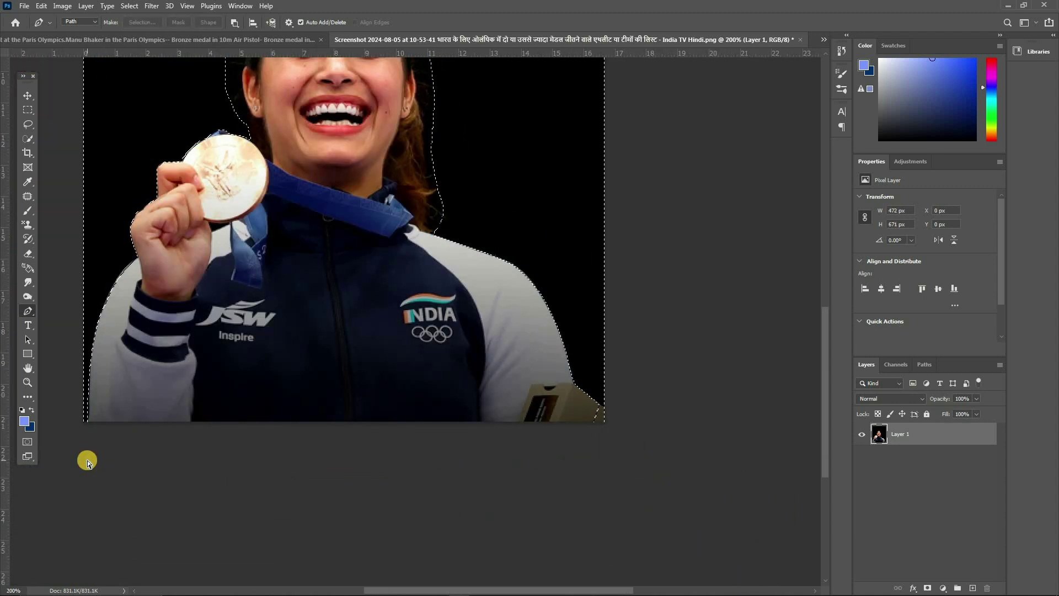
key(ctrl+shift+i)
Copy the selected athlete to a new layer and hide the original Layer 1.
key(ctrl+minus)
key(ctrl+j)
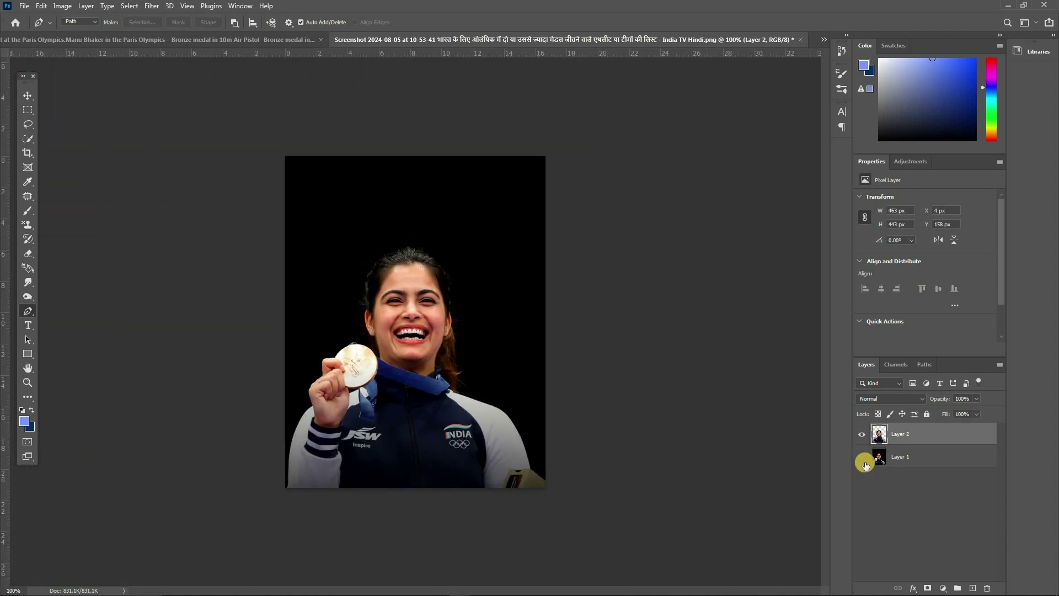
click(861, 456)
key(ctrl+plus)
key(ctrl+plus)
scroll(323, 295, down, 5)
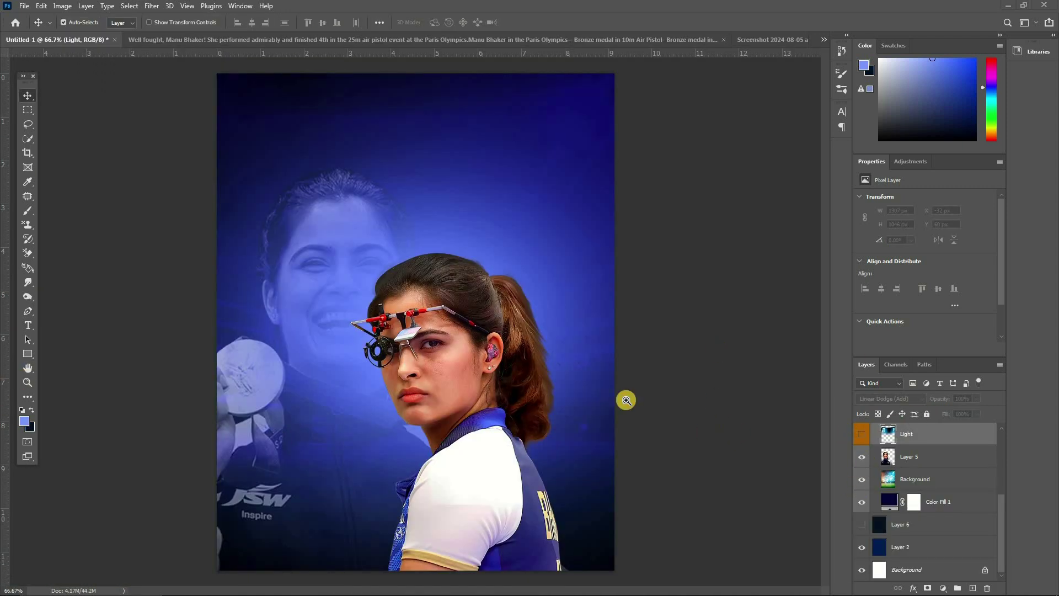
click(400, 415)
drag(528, 590, 481, 591)
drag(824, 394, 825, 411)
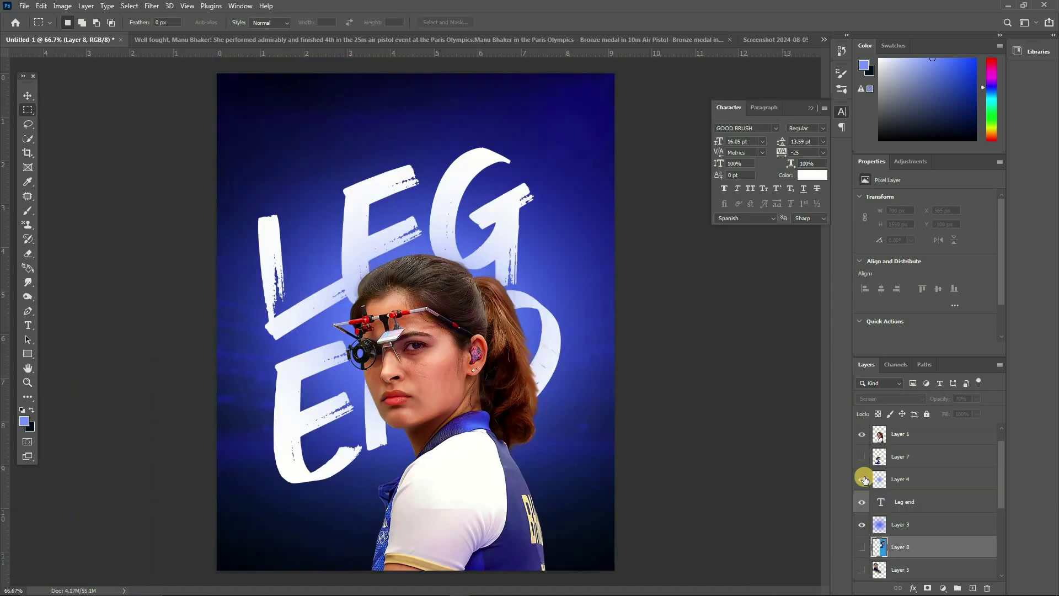
click(864, 460)
click(862, 456)
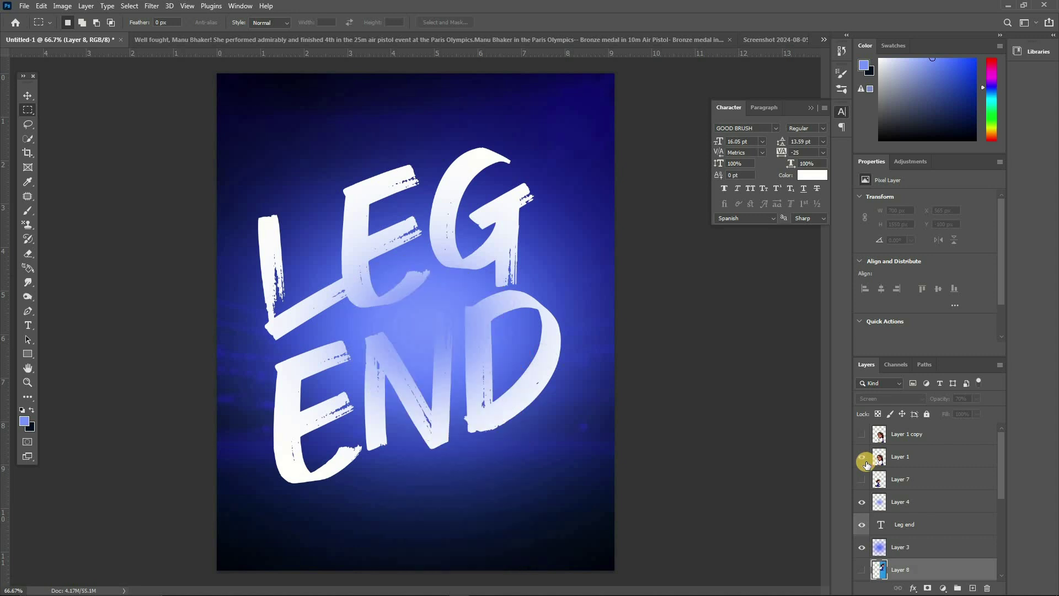
click(862, 456)
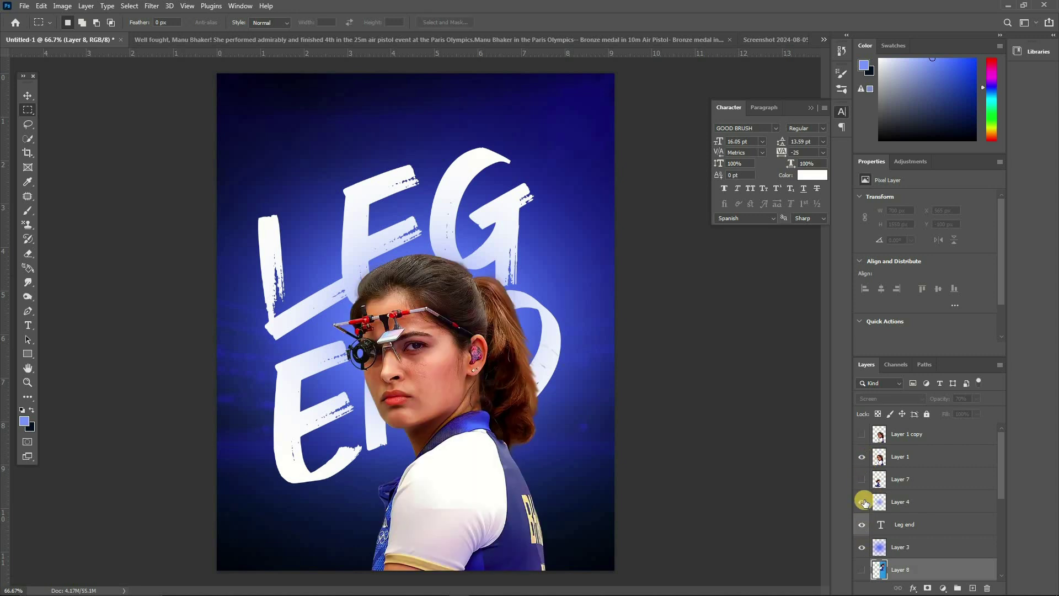
Show the faded medal portrait in Layer 5, move it slightly and scale it to about 875 × 839 px.
scroll(862, 540, down, 1)
click(885, 568)
key(ctrl+minus)
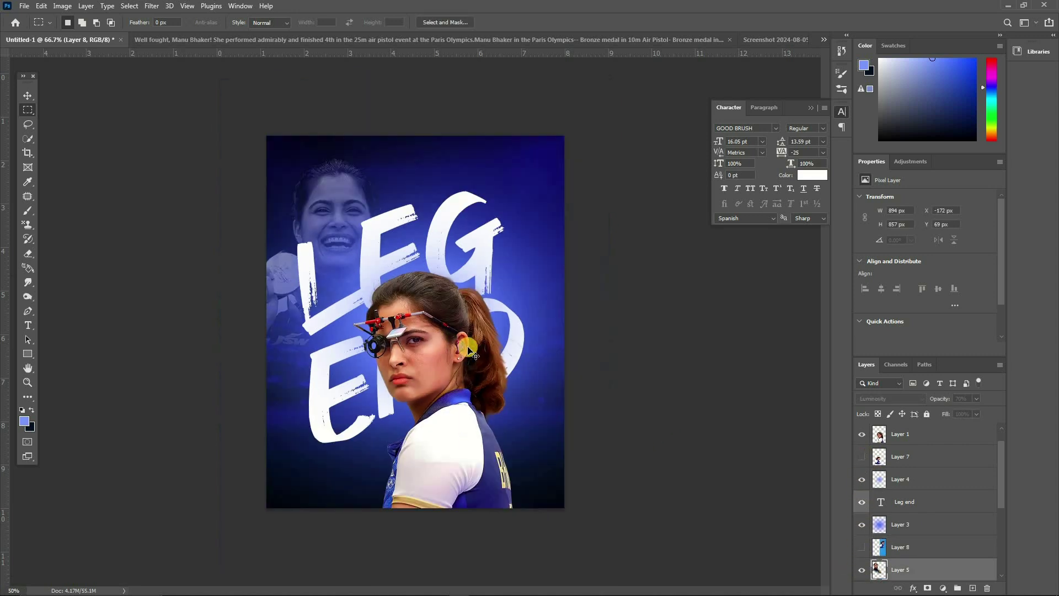
key(ctrl+t)
drag(377, 307, 380, 302)
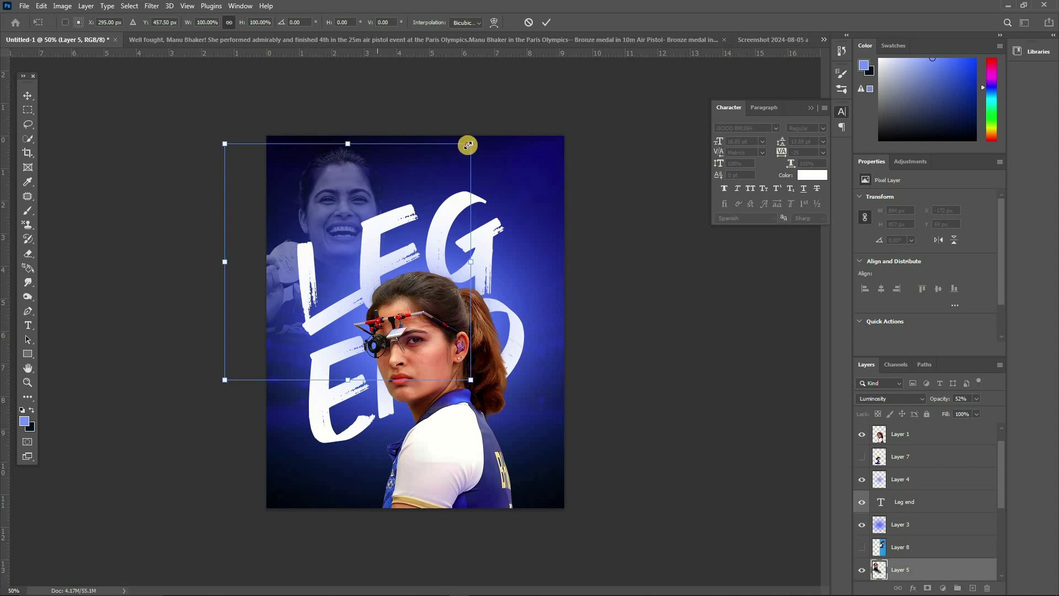
drag(469, 144, 464, 149)
key(Return)
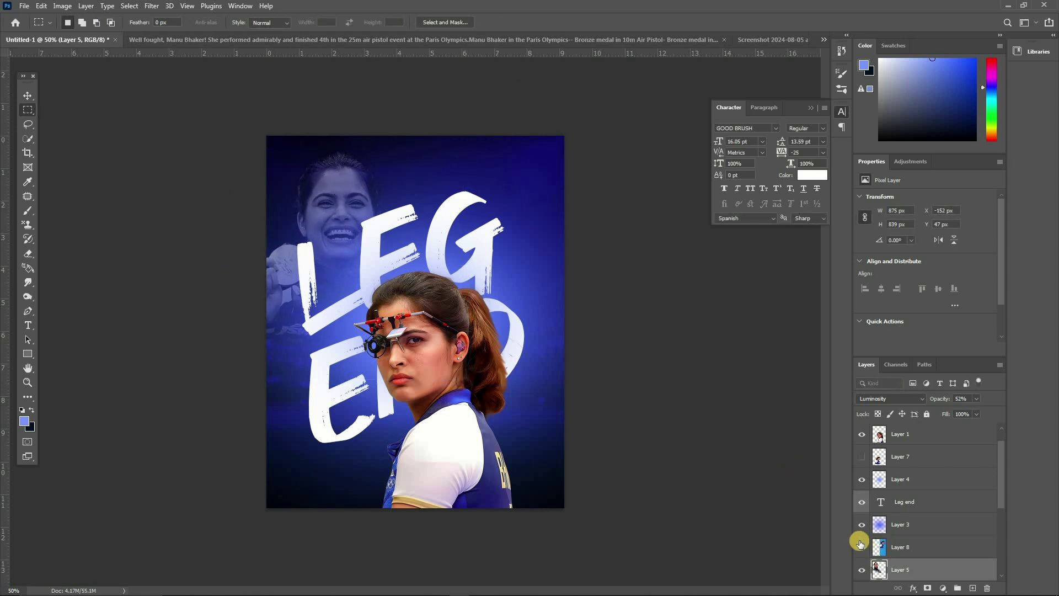
Show both background portraits, Layer 8 and Layer 5, toggling the foreground athlete, glow and title layers to compare them.
click(862, 547)
scroll(858, 496, up, 1)
click(861, 458)
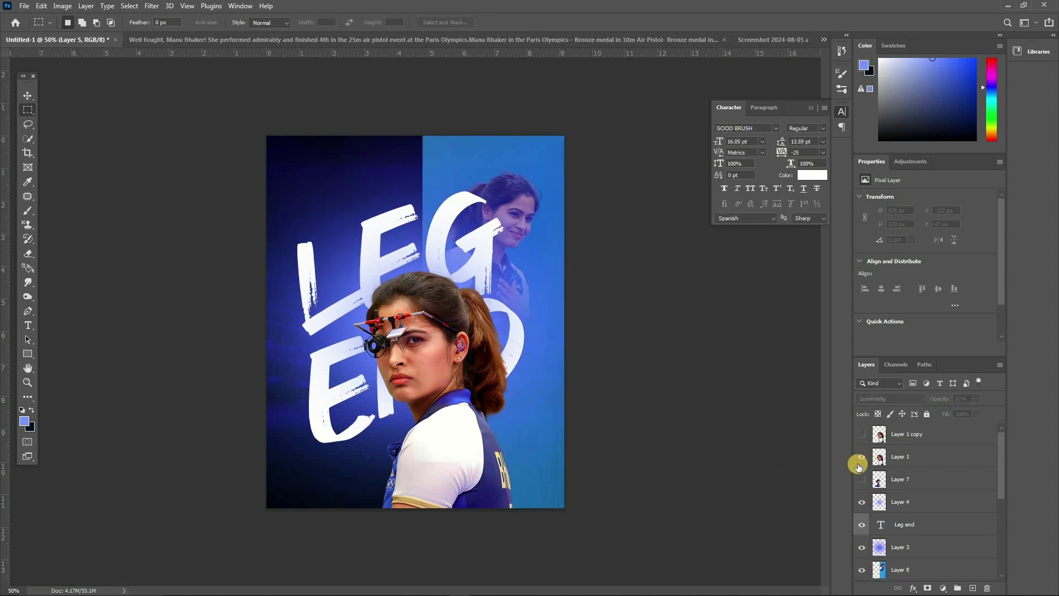
scroll(862, 528, down, 1)
click(862, 527)
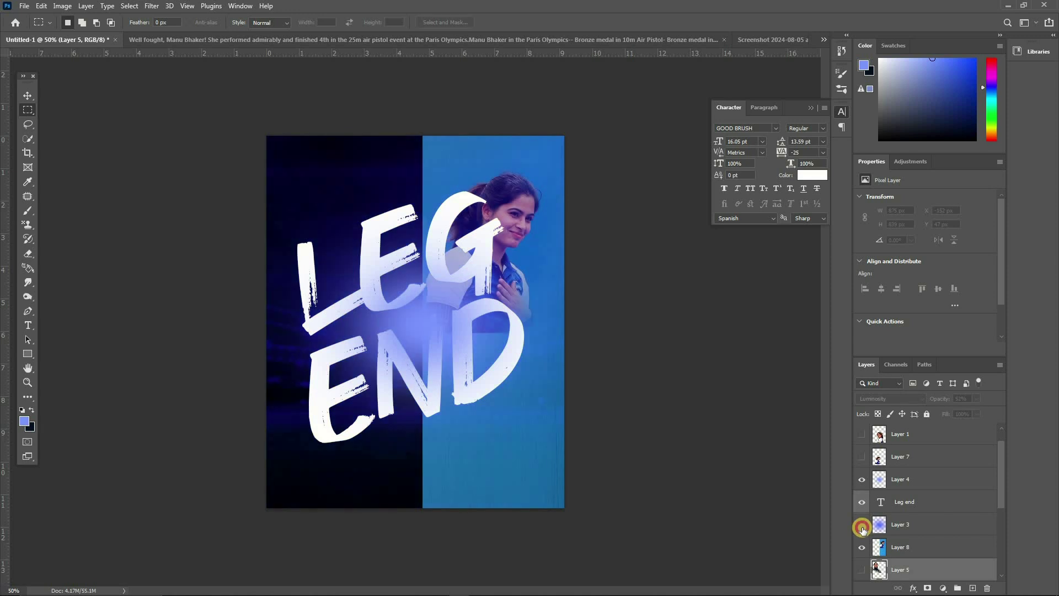
scroll(866, 490, down, 1)
click(866, 487)
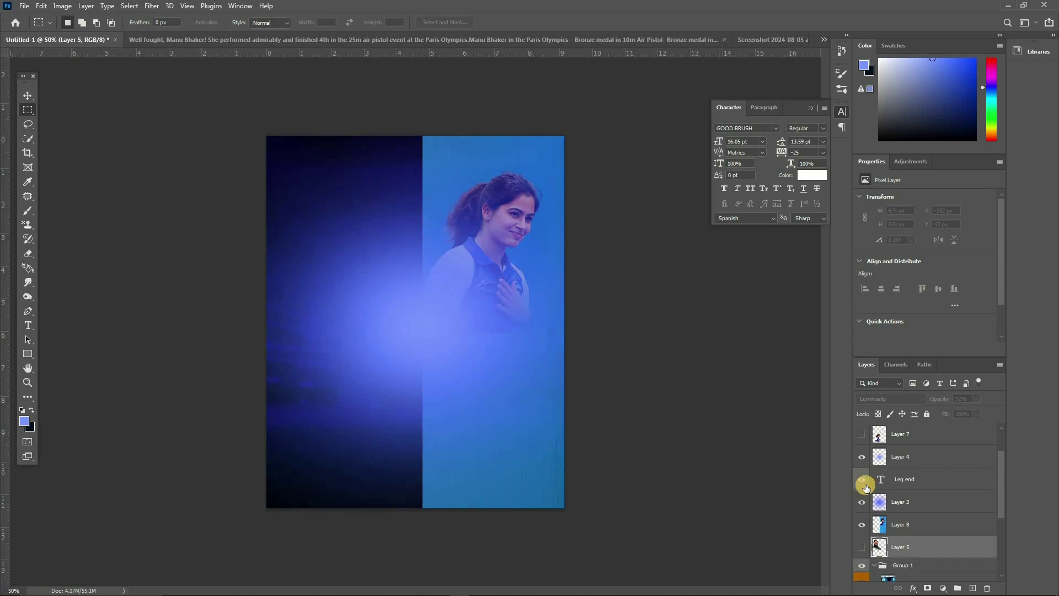
click(863, 484)
scroll(864, 507, down, 1)
click(862, 521)
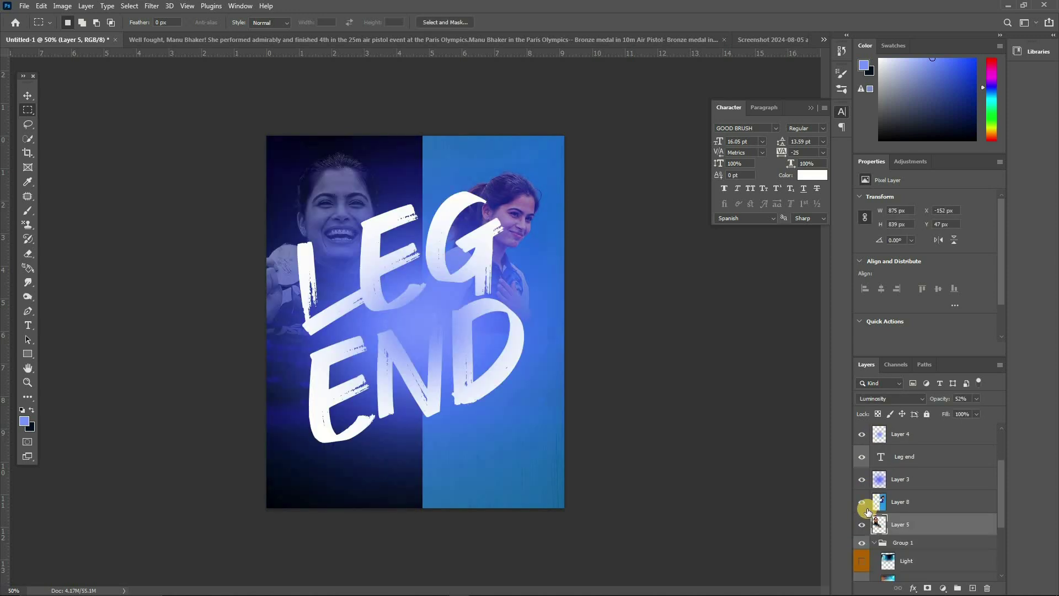
scroll(866, 512, up, 3)
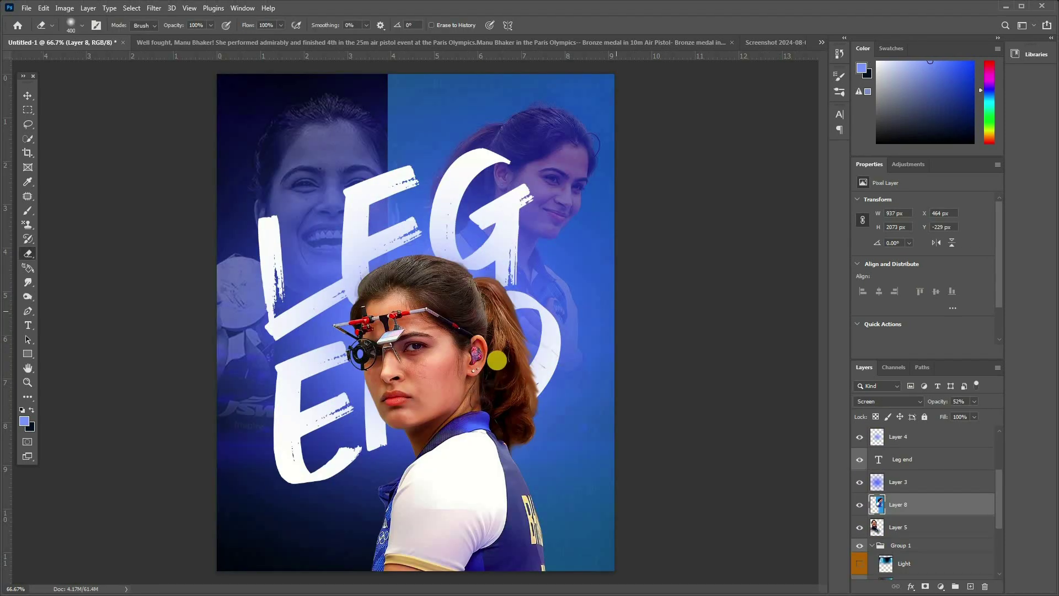
Add a text layer at the poster's lower left with the pasted "Will definitely try to do better in Los Angeles 2028" quote and athlete credit.
key(ctrl+plus)
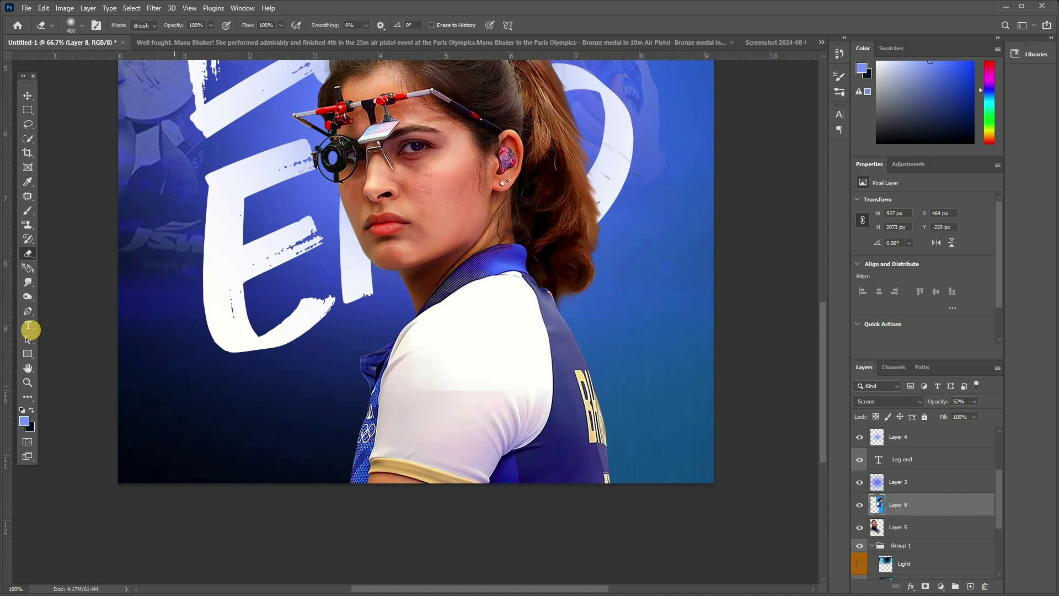
scroll(64, 336, right, 4)
scroll(99, 346, left, 3)
click(31, 325)
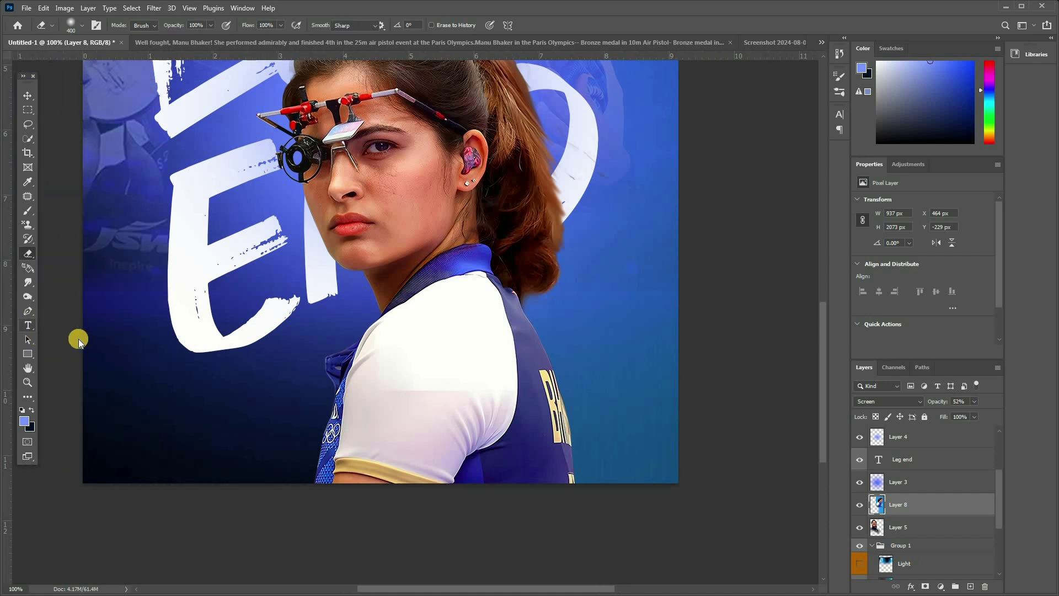
click(127, 385)
click(188, 441)
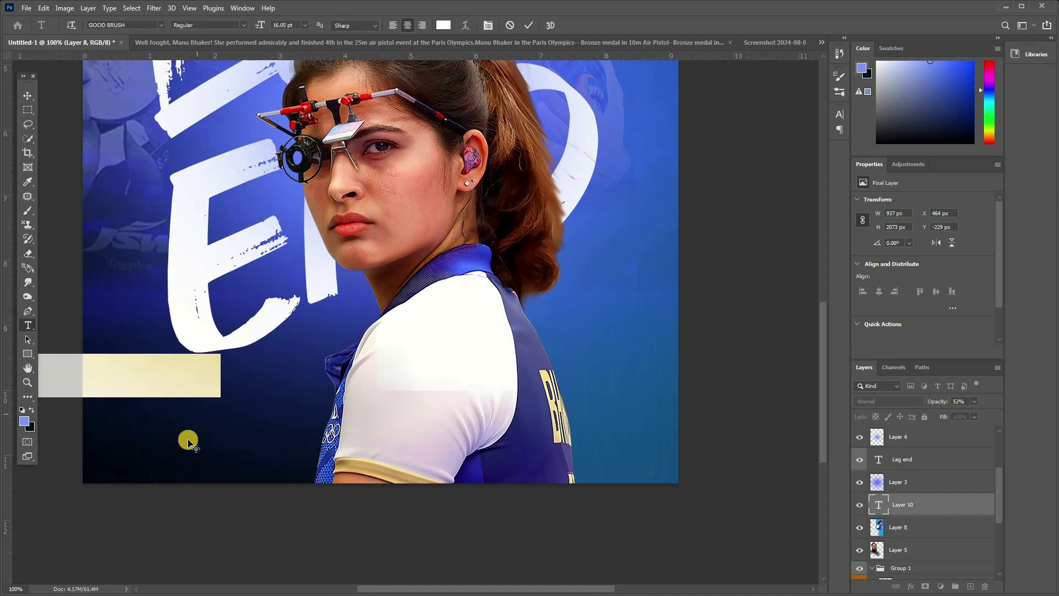
key(ctrl+v)
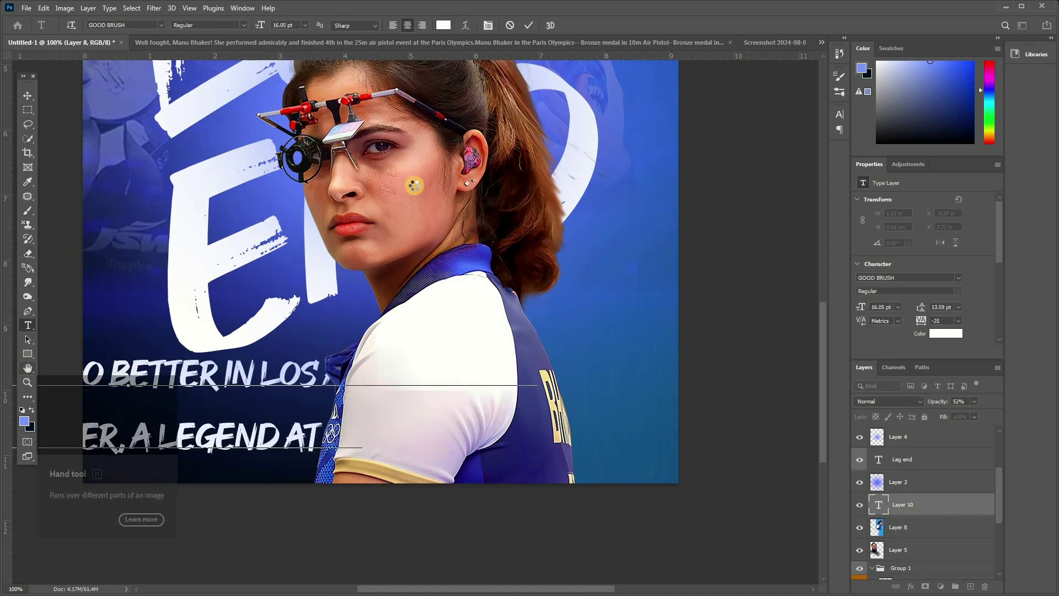
click(528, 25)
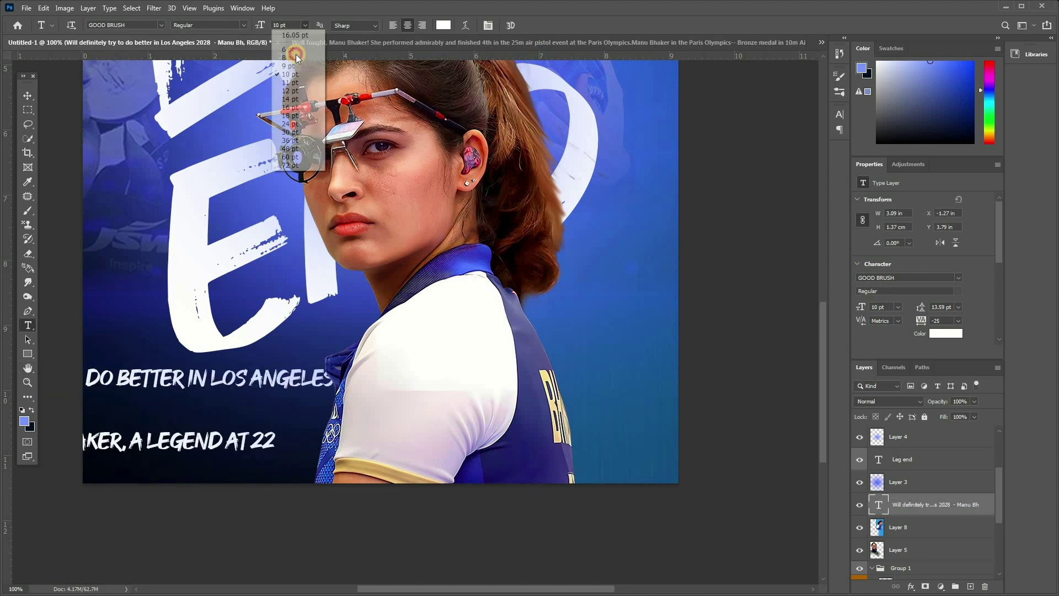
Set the quote text in SF Pro Display at 8 pt and reposition it at the poster's lower left.
click(143, 25)
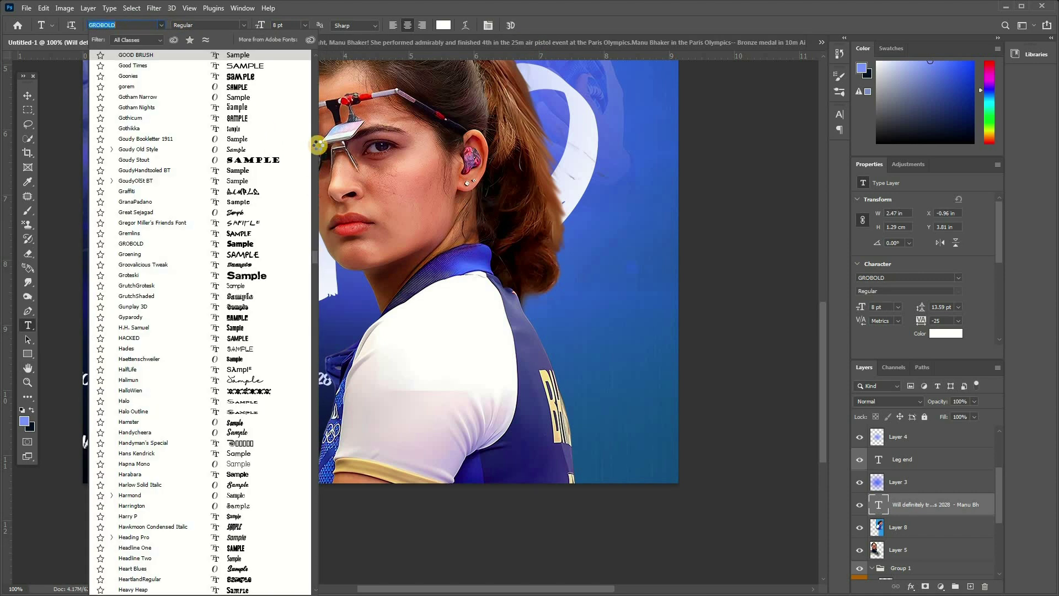
click(317, 259)
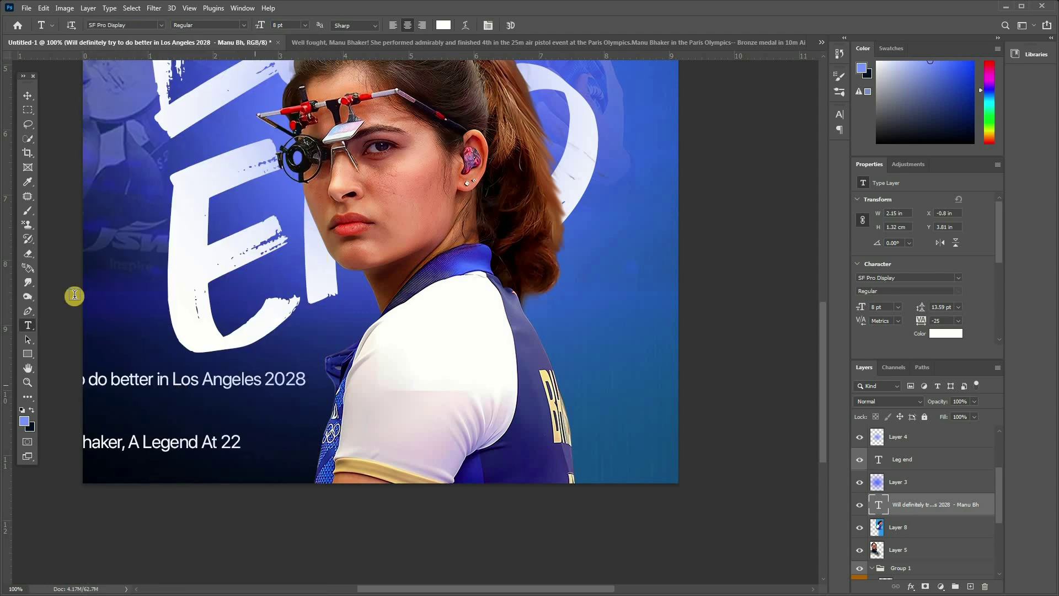
key(v)
drag(253, 381, 251, 382)
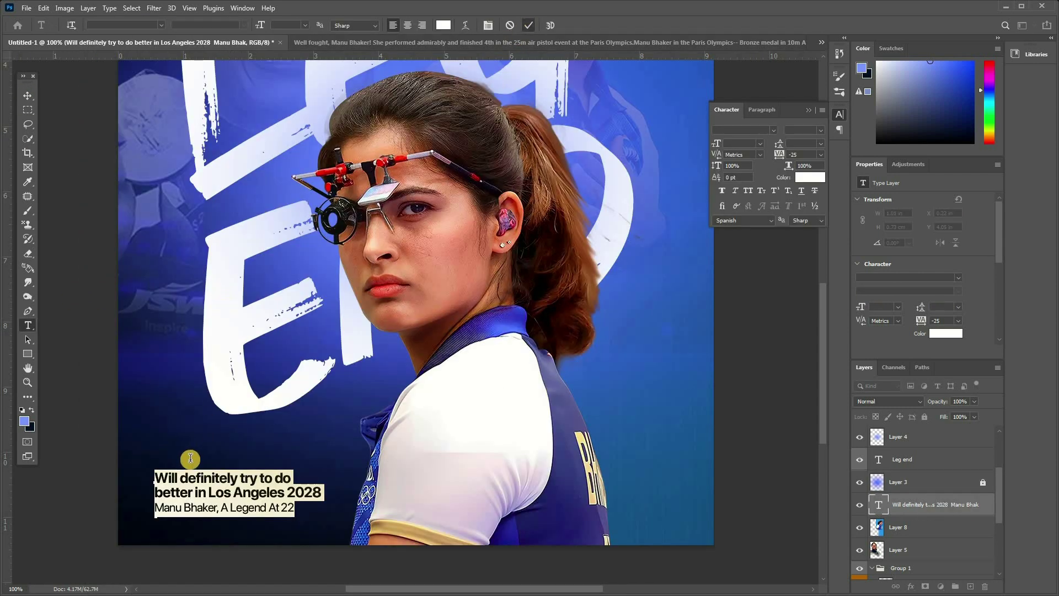
Recolour the quote's two bold lines to blue 6289ff, leaving the credit line white.
click(198, 480)
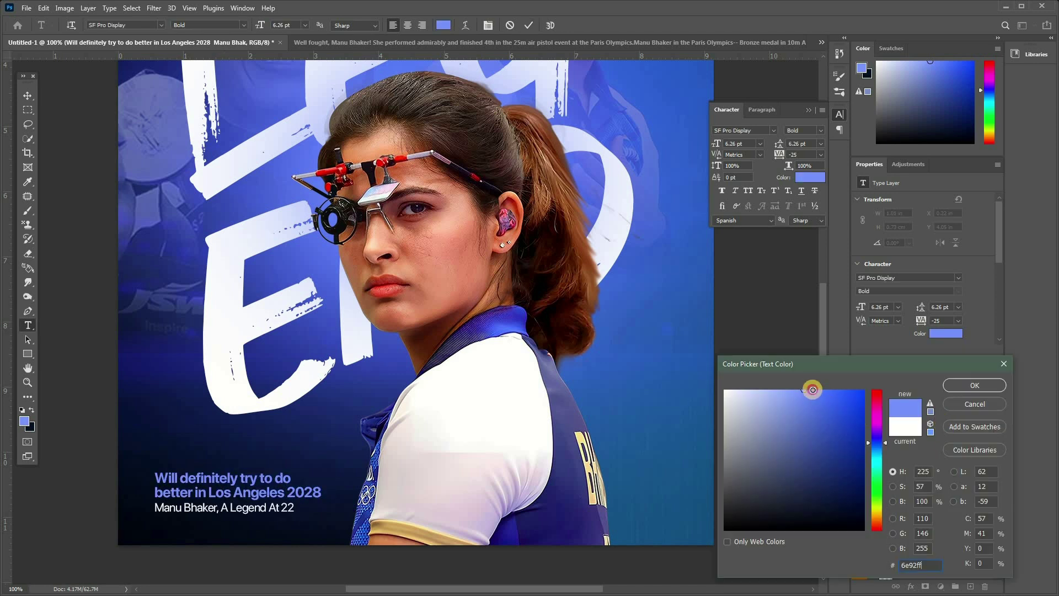
drag(823, 382, 816, 392)
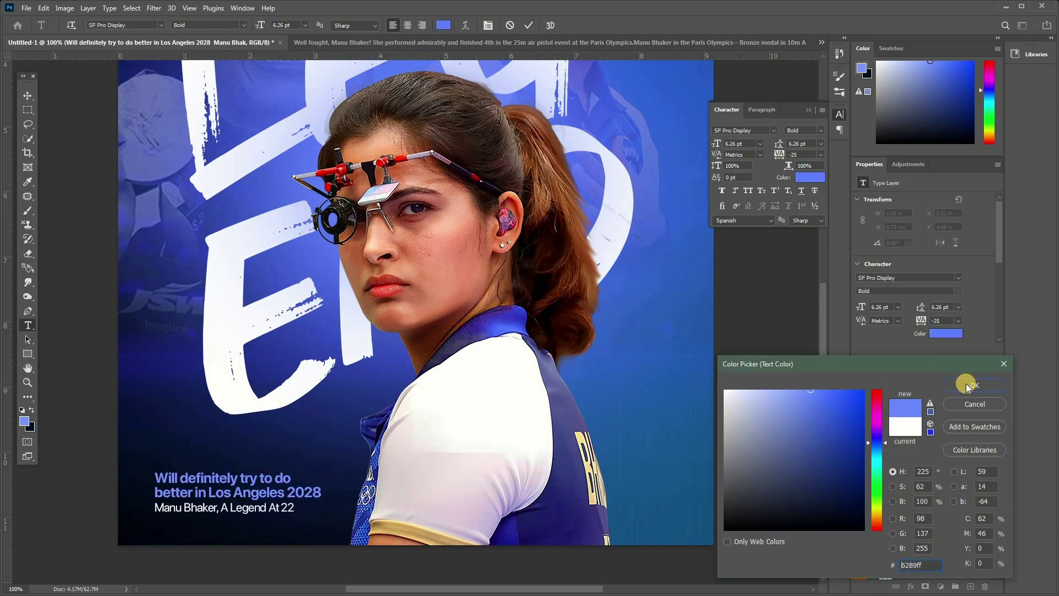
click(966, 388)
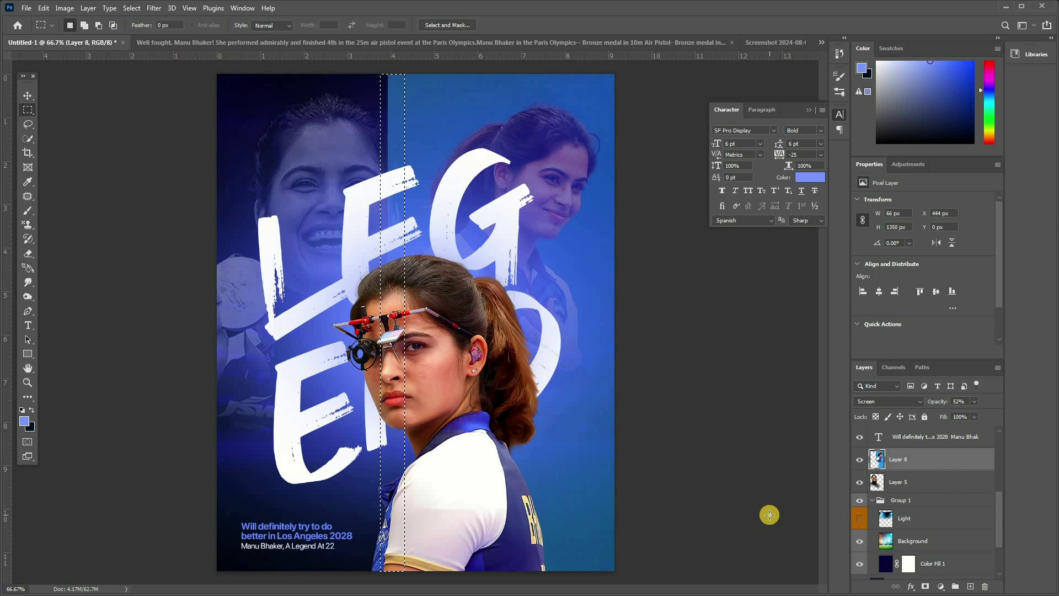
Delete the selected 66 px wide vertical strip along Layer 8's inner edge and clear the selection.
key(Delete)
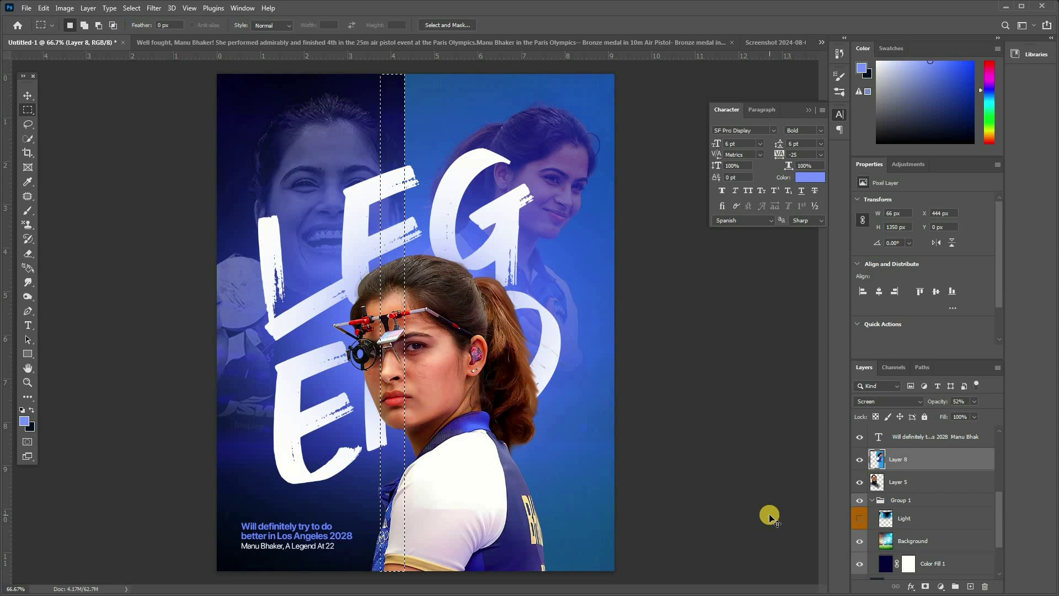
key(ctrl+d)
key(ctrl+minus)
key(ctrl+minus)
key(ctrl+plus)
key(ctrl+plus)
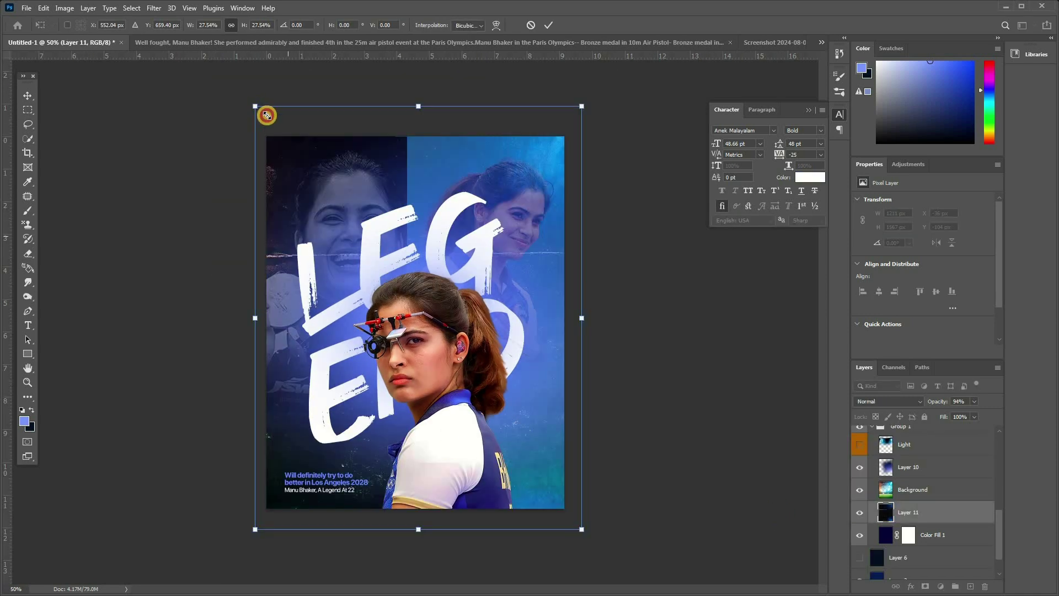
Scale the Layer 11 texture to about 27% and position it so it covers the poster.
drag(263, 116, 261, 115)
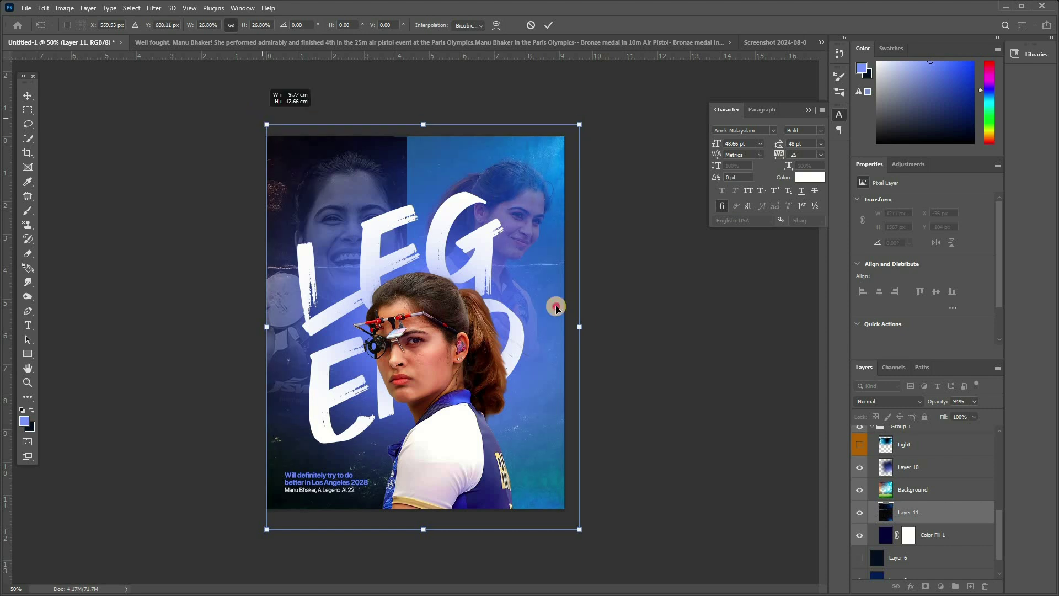
drag(555, 320, 548, 320)
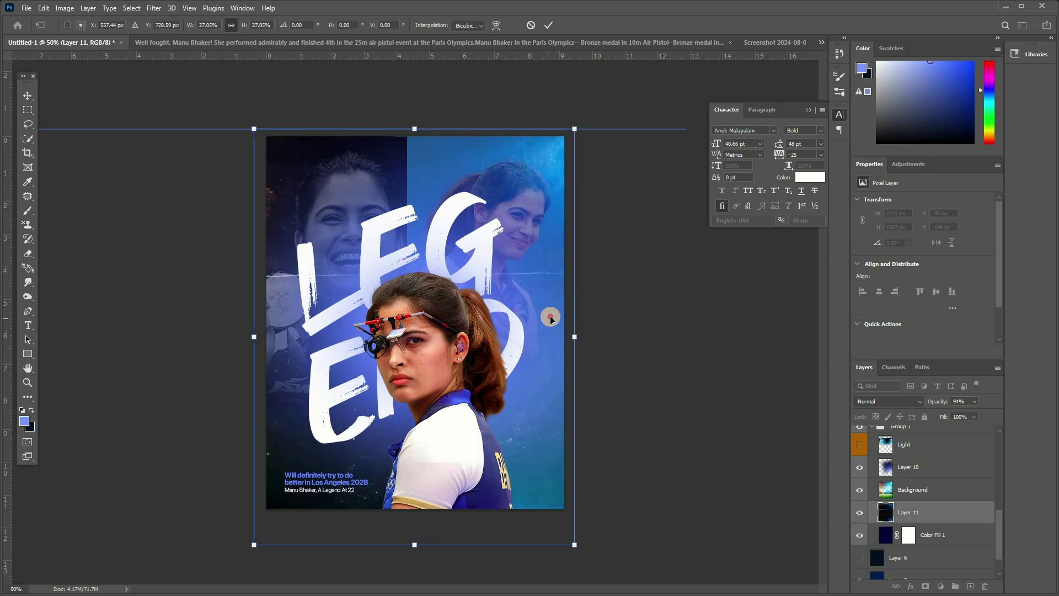
click(867, 526)
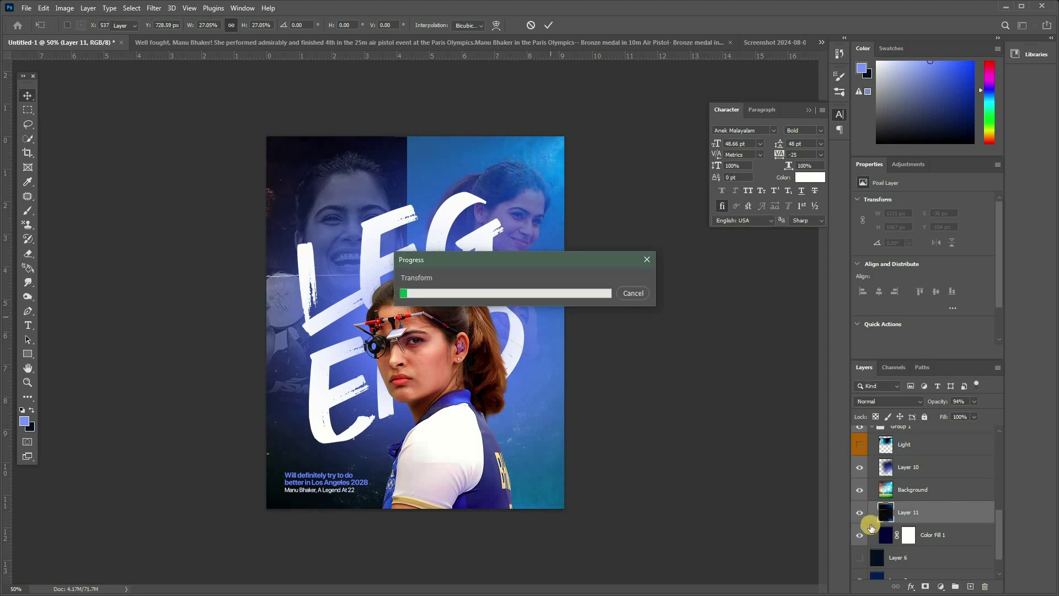
click(860, 512)
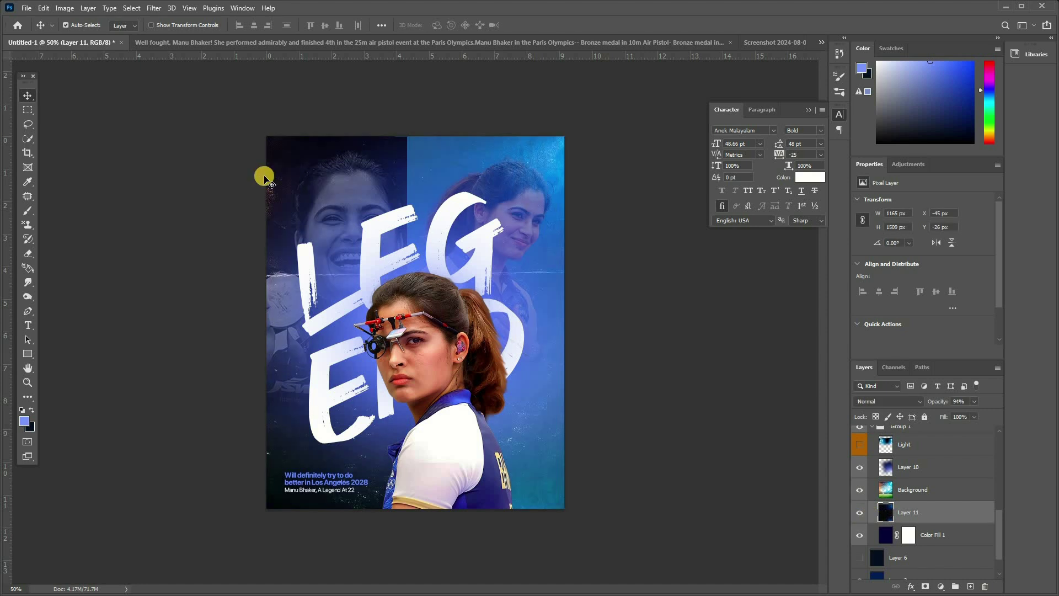
Add 5.35% monochromatic Gaussian noise to the Layer 11 texture and check its effect on the poster.
click(64, 8)
mouse_move(154, 8)
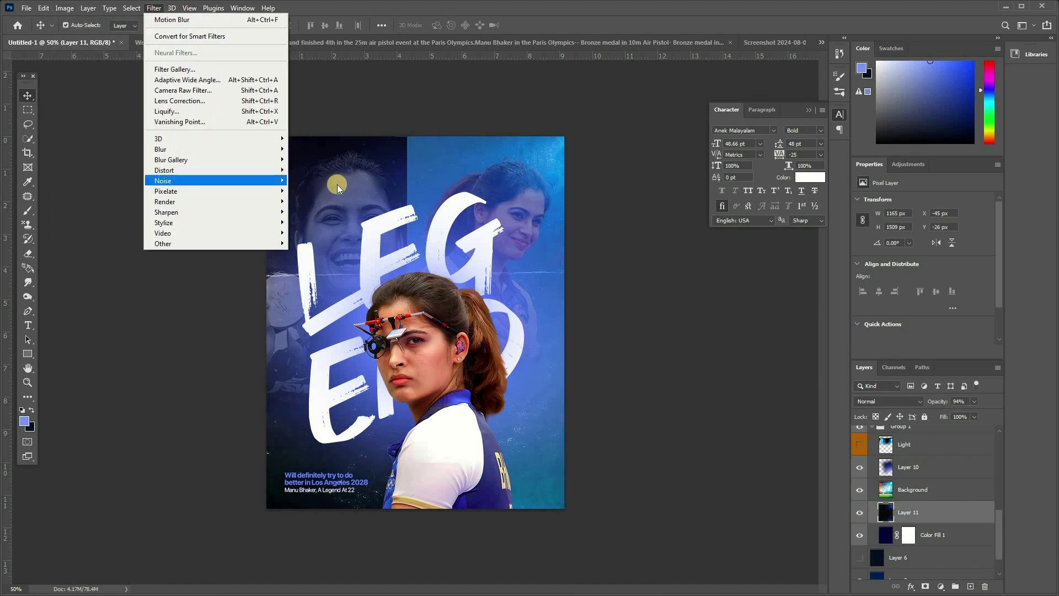
mouse_move(193, 181)
click(313, 180)
drag(450, 273, 458, 280)
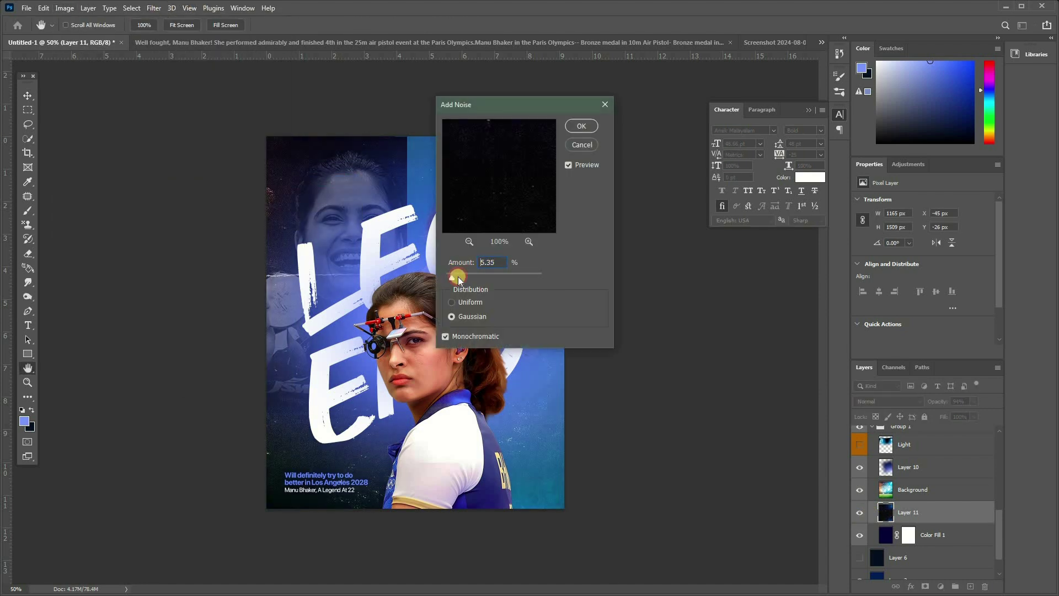
click(580, 131)
key(ctrl+plus)
click(860, 512)
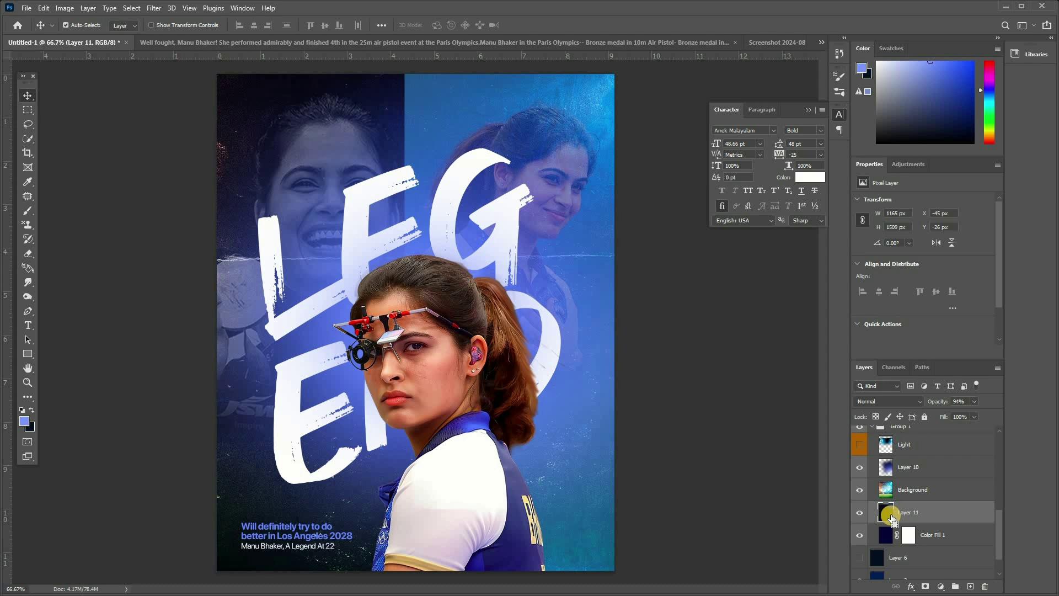
Enlarge the Layer 11 texture slightly from its upper right corner.
key(ctrl+minus)
key(ctrl+minus)
key(ctrl+t)
mouse_move(523, 194)
mouse_down()
mouse_move(553, 170)
mouse_move(523, 185)
mouse_up()
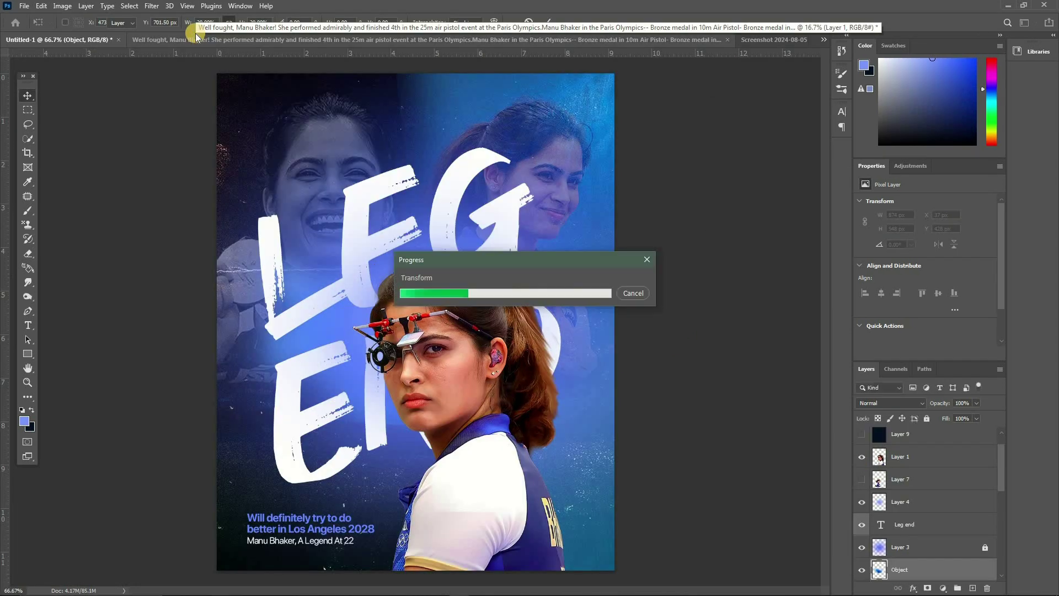
Move the blue smoke in the Object layer to the poster's lower right and bring it in front of Layer 1.
key(ctrl+minus)
key(ctrl+t)
drag(474, 381, 581, 523)
key(Return)
key(ctrl+bracketright)
key(ctrl+bracketright)
key(ctrl+bracketright)
key(ctrl+bracketright)
key(ctrl+bracketright)
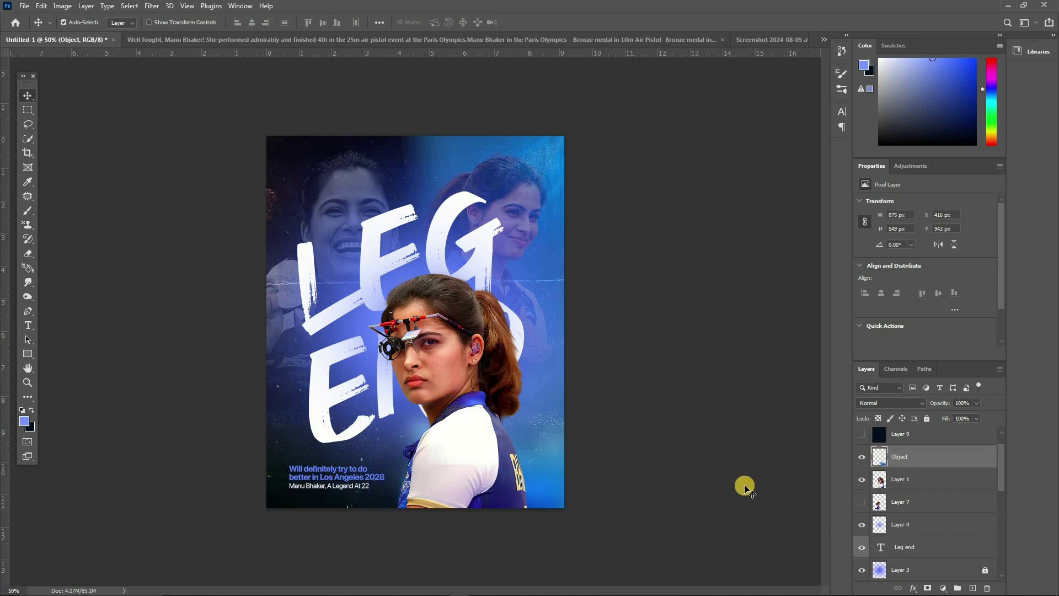
Scale the blue smoke to about 727 × 456 px and place it over the athlete's back near the poster's lower right corner.
key(ctrl+minus)
key(ctrl+t)
drag(492, 434, 554, 485)
drag(520, 455, 550, 448)
drag(580, 484, 563, 456)
drag(413, 468, 421, 463)
key(Return)
key(ctrl+plus)
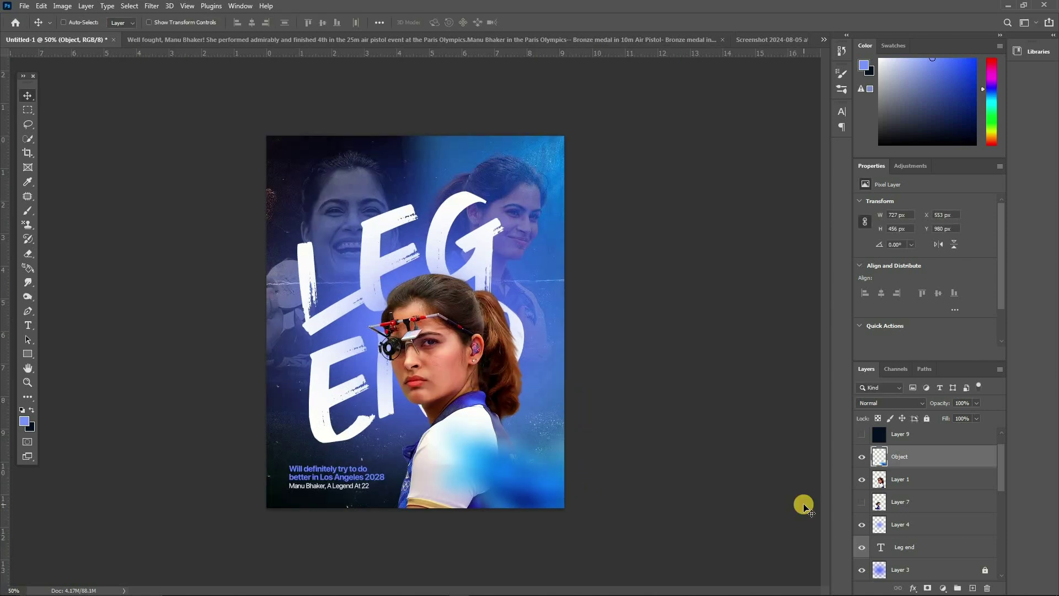
Shrink the blue smoke to about 94.5% and nudge it into place over the athlete's lower back.
key(ctrl+minus)
key(ctrl+minus)
key(ctrl+plus)
key(ctrl+plus)
key(ctrl+plus)
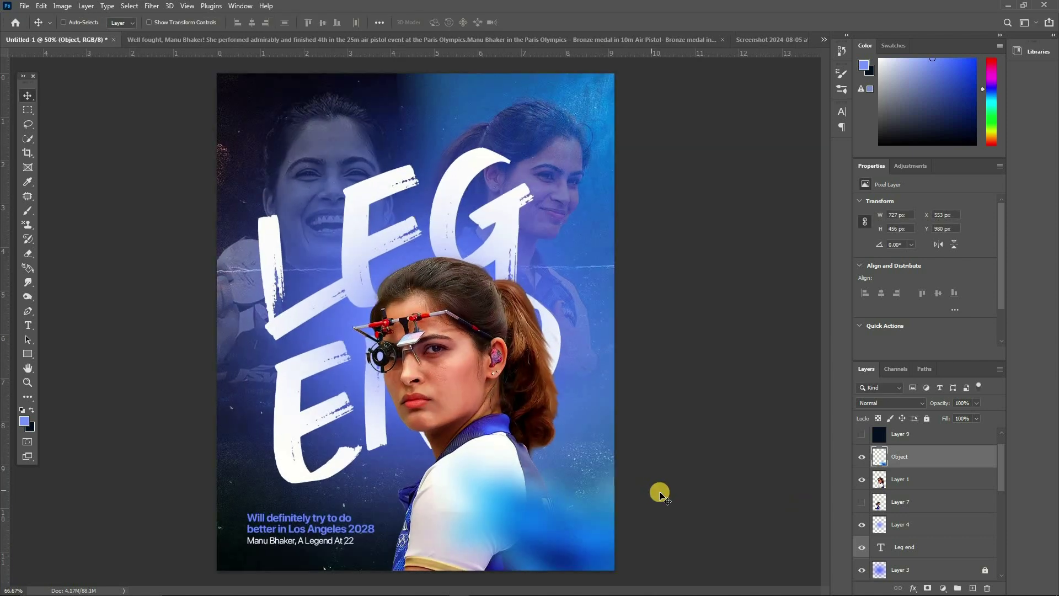
key(ctrl+t)
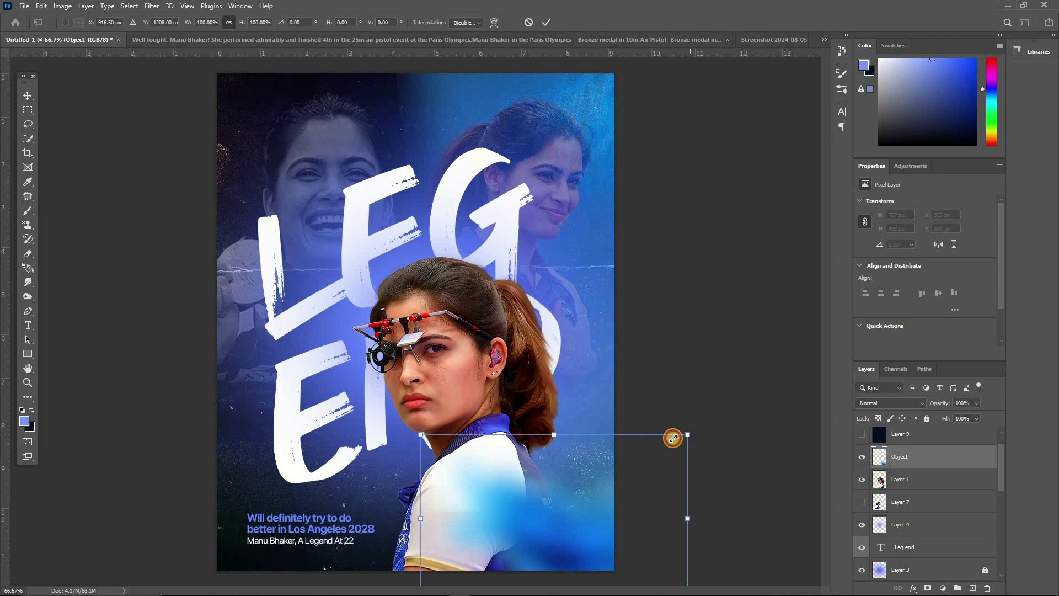
drag(673, 437, 660, 444)
drag(629, 495, 632, 497)
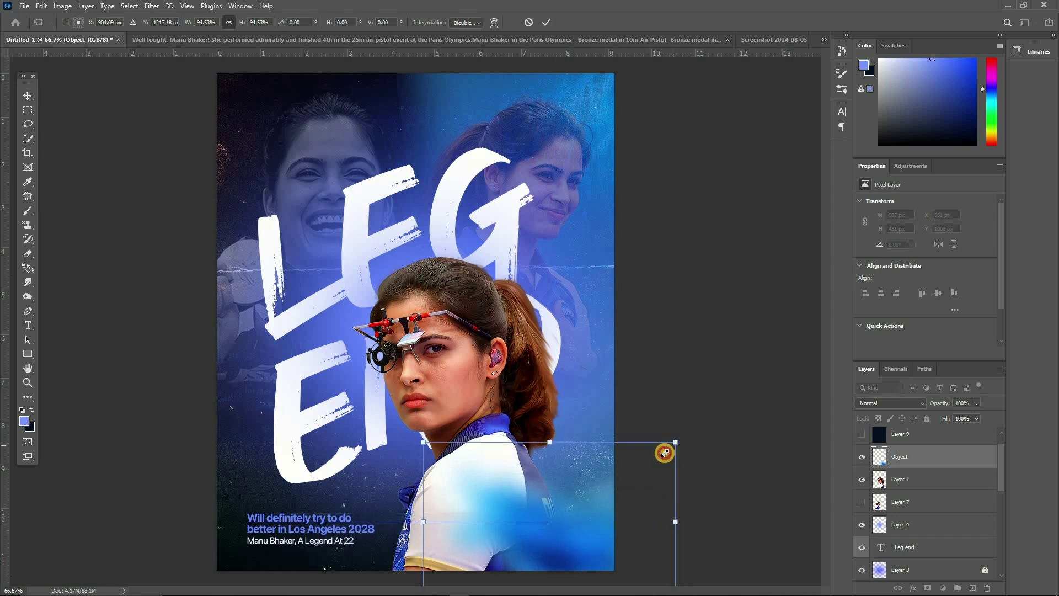
key(Return)
key(ctrl+minus)
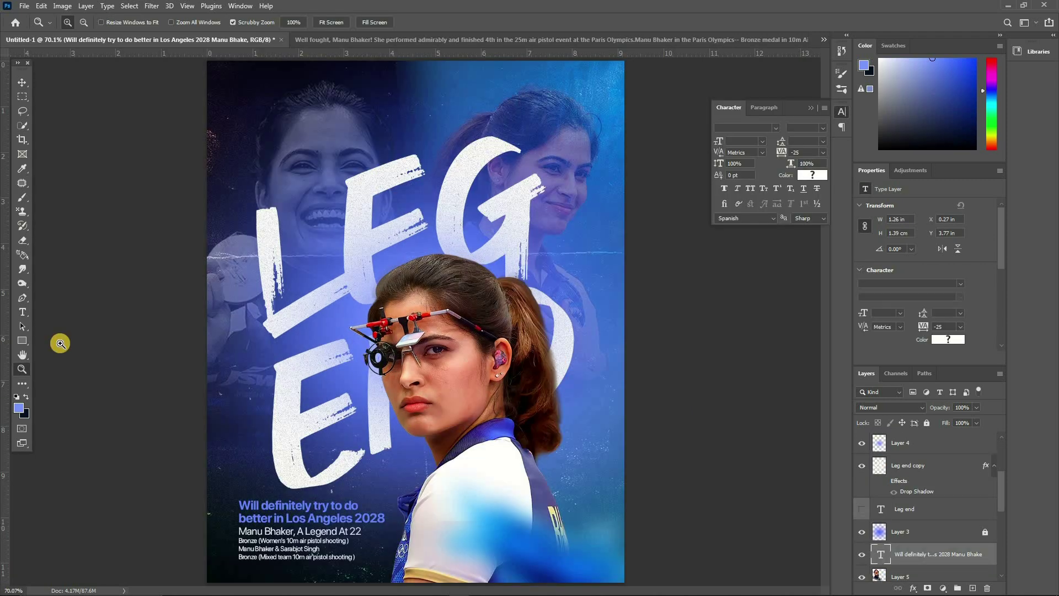
drag(57, 342, 309, 361)
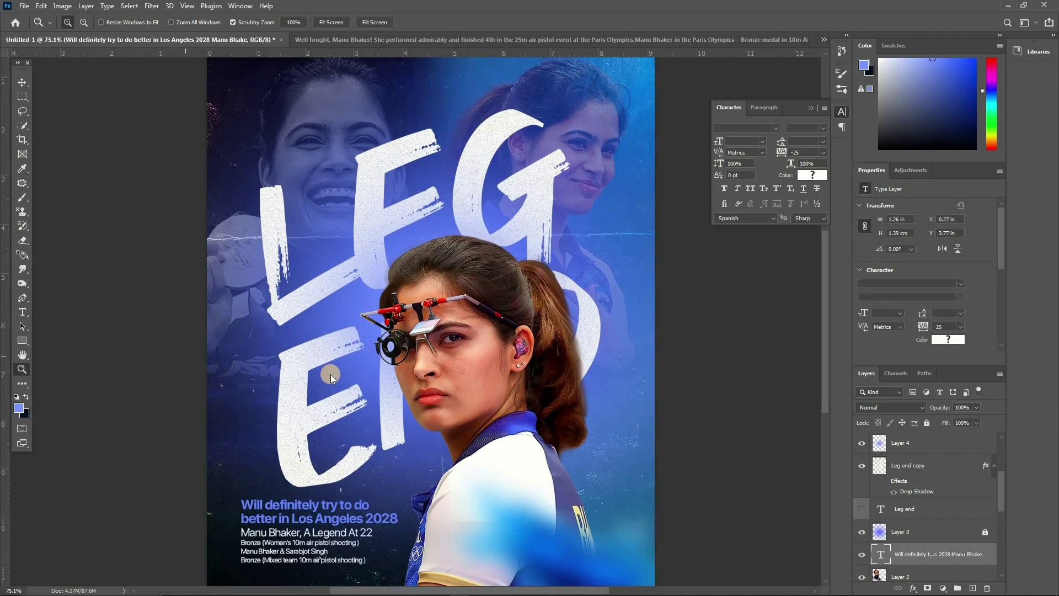
right_click(332, 375)
click(333, 379)
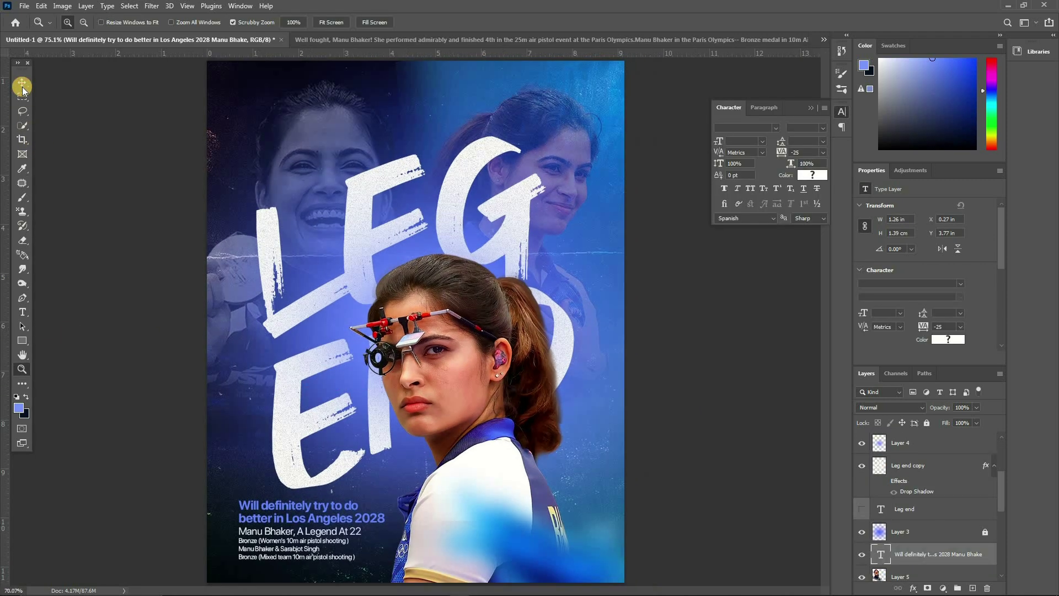